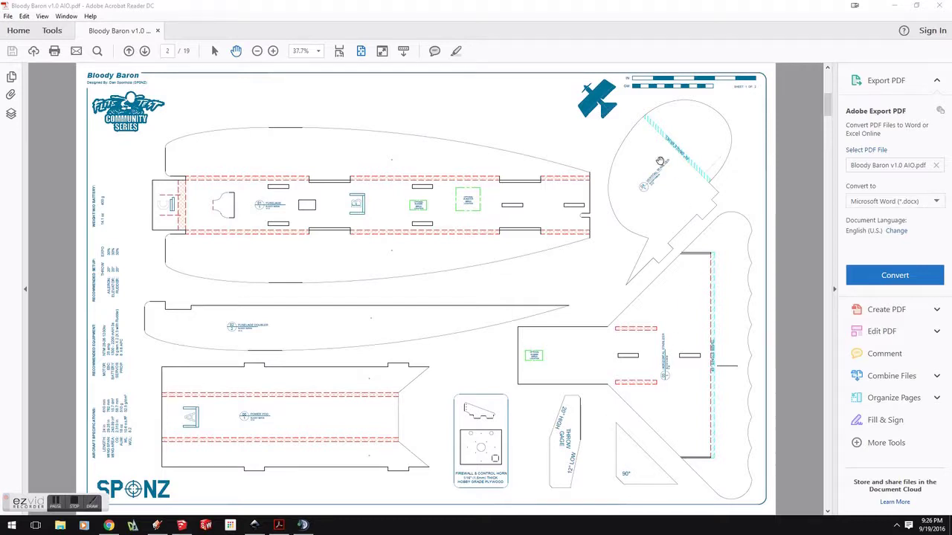
Step: Review the Bloody Baron plan sheet in Acrobat, then switch to the same drawing in Inkscape
{"action": "left_click", "coordinate": [303, 9]}
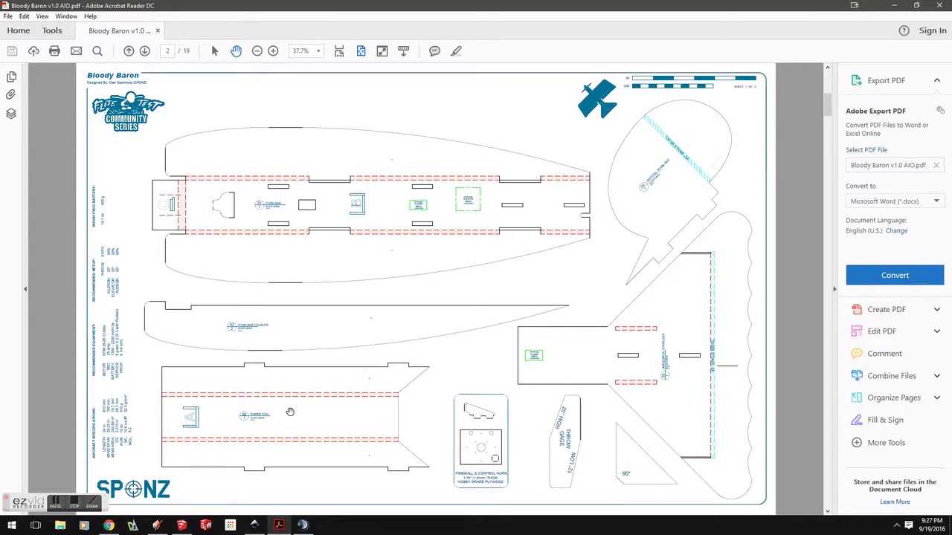
{"action": "left_click", "coordinate": [254, 525]}
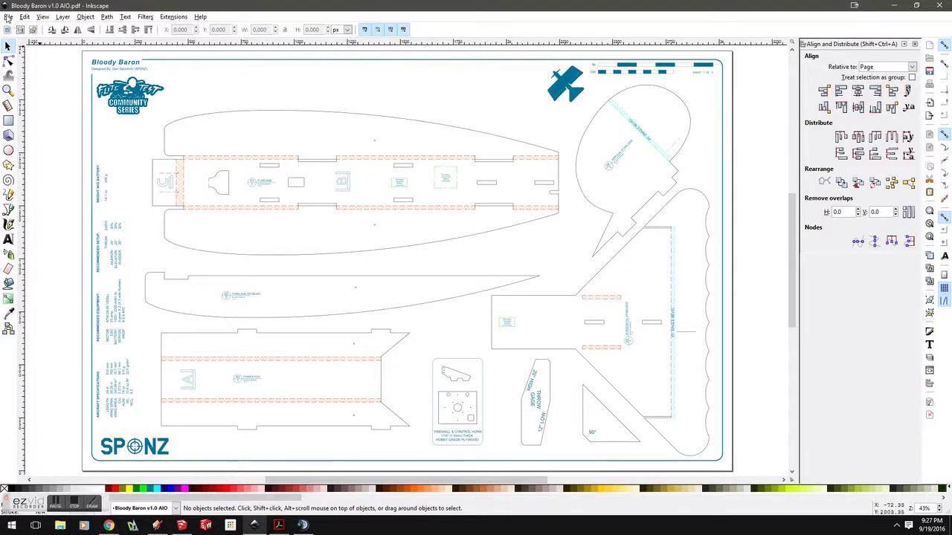
Step: Open Inkscape's File menu over the Bloody Baron drawing
{"action": "left_click", "coordinate": [9, 17]}
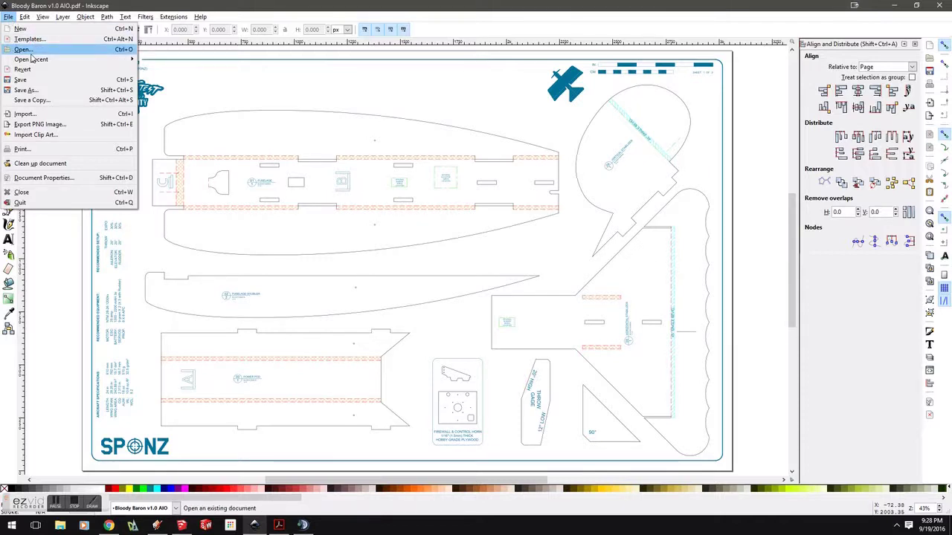
Step: Start importing page 2 of the Bloody Baron v1.0 AIO PDF, then cancel the import
{"action": "left_click", "coordinate": [28, 50]}
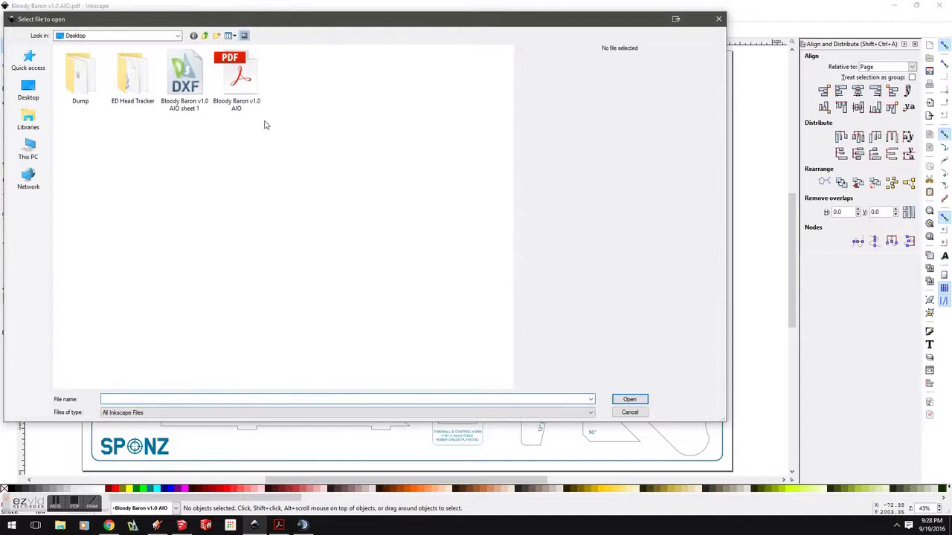
{"action": "left_click", "coordinate": [238, 78]}
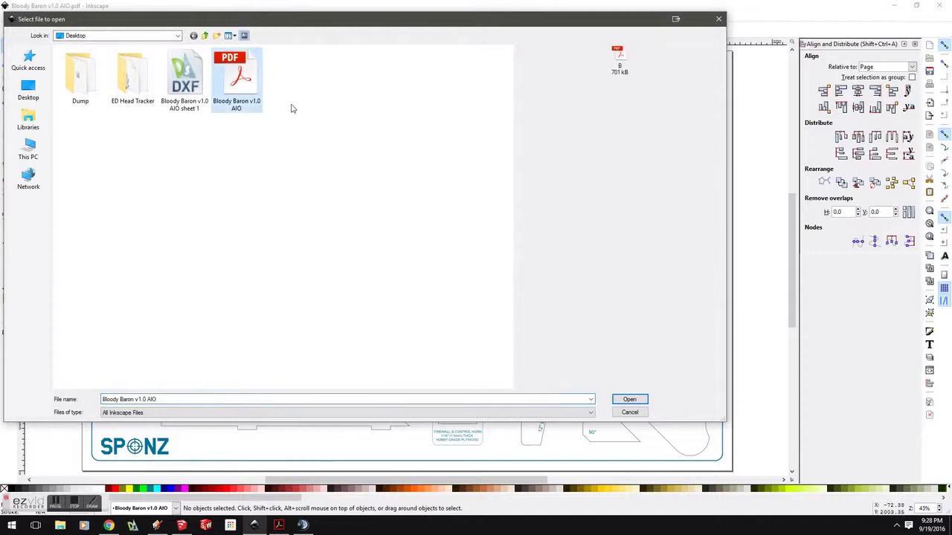
{"action": "left_click", "coordinate": [628, 399]}
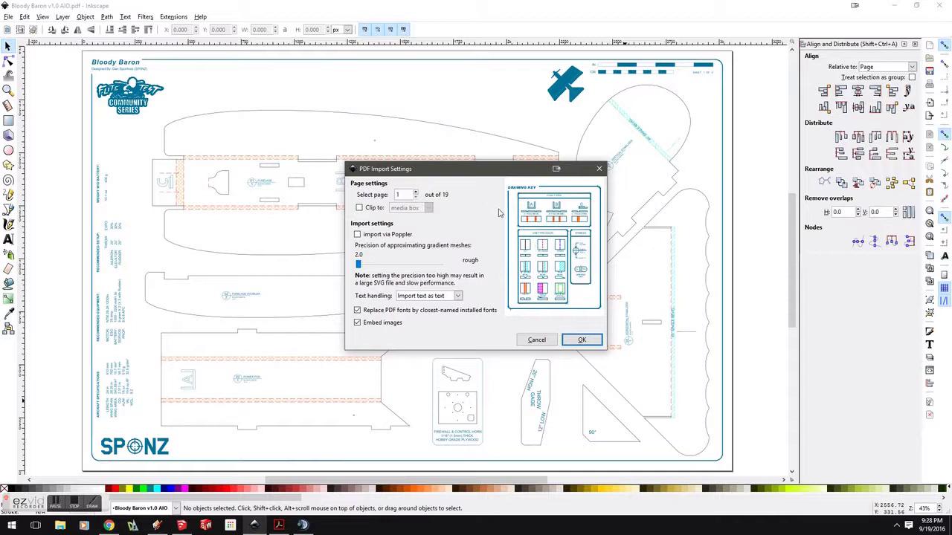
{"action": "left_click", "coordinate": [416, 192]}
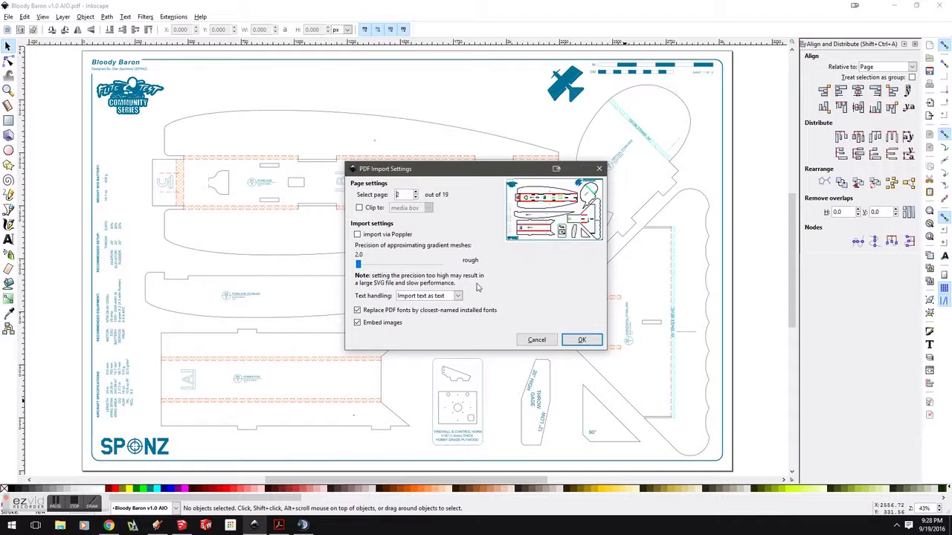
{"action": "left_click", "coordinate": [537, 341]}
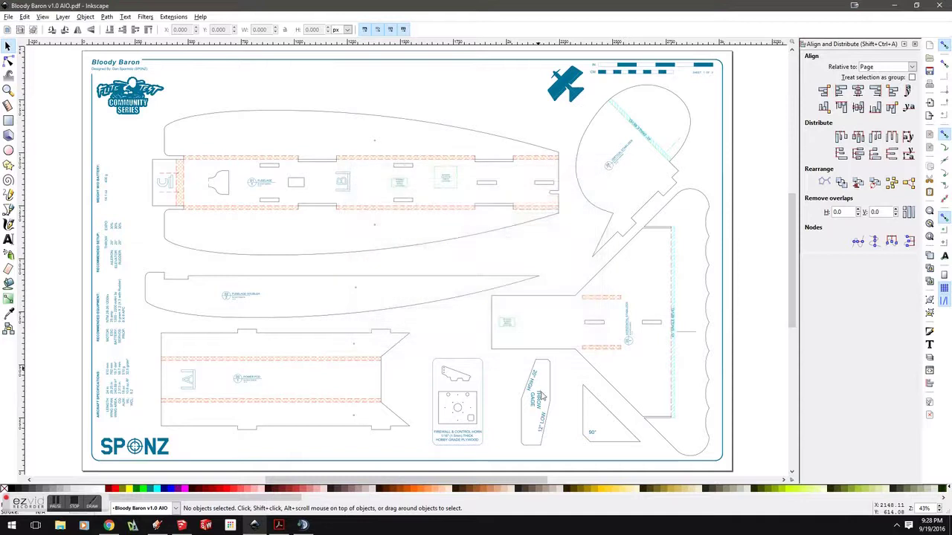
{"action": "left_click", "coordinate": [8, 16]}
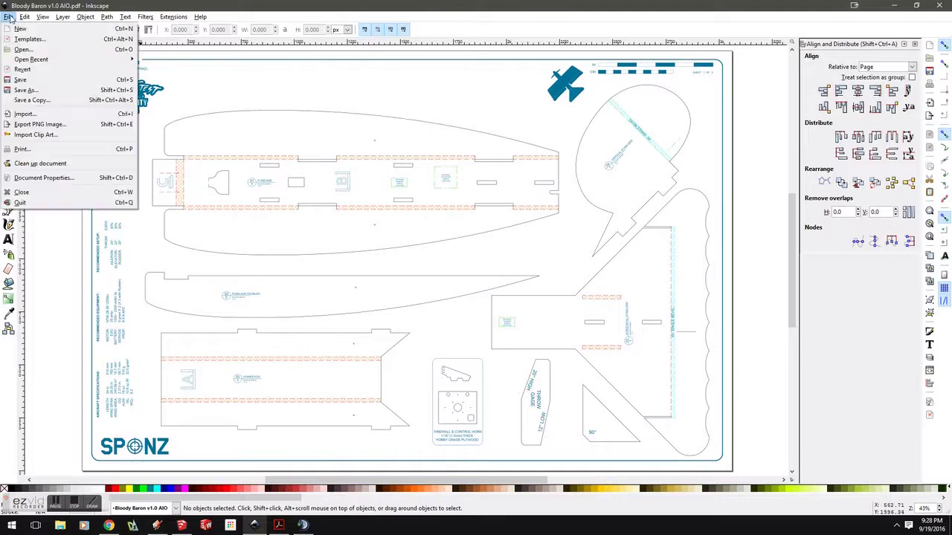
{"action": "left_click", "coordinate": [25, 90]}
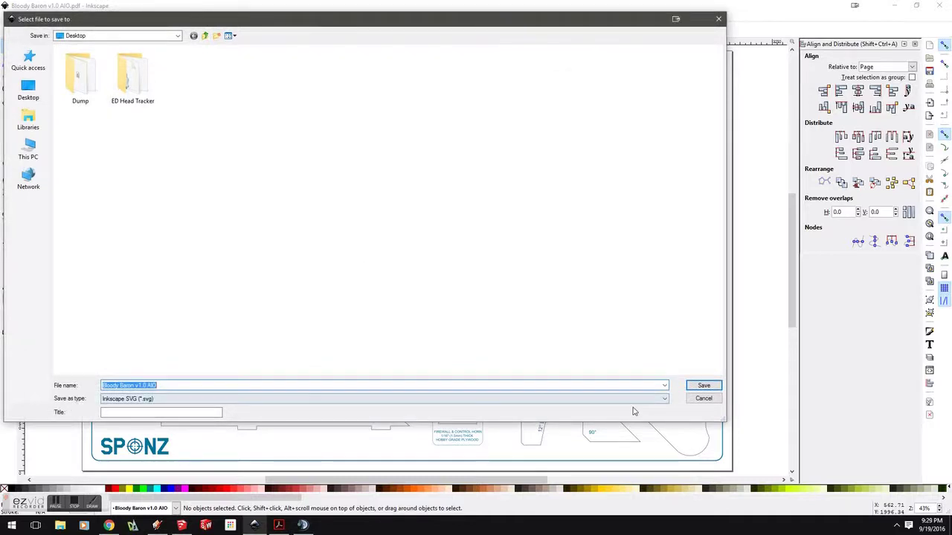
{"action": "left_click", "coordinate": [663, 400]}
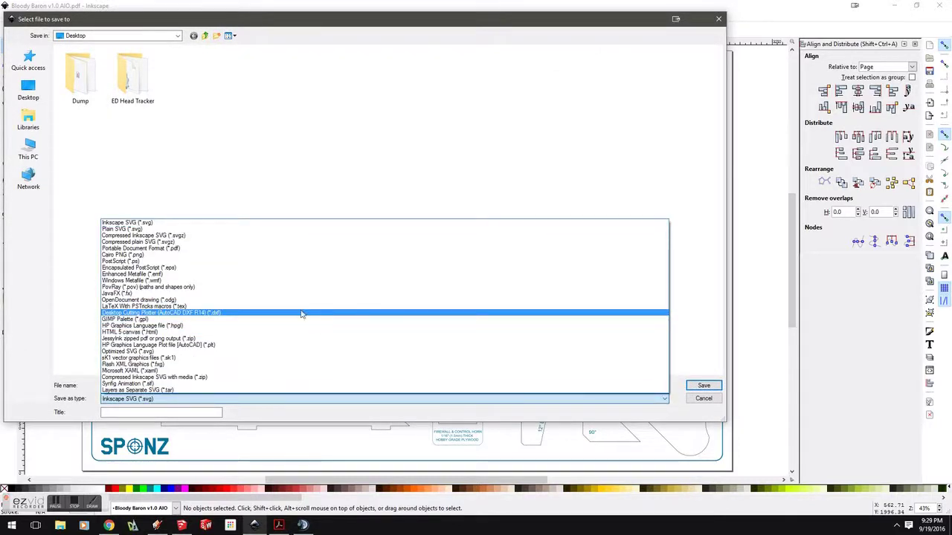
{"action": "left_click", "coordinate": [227, 313]}
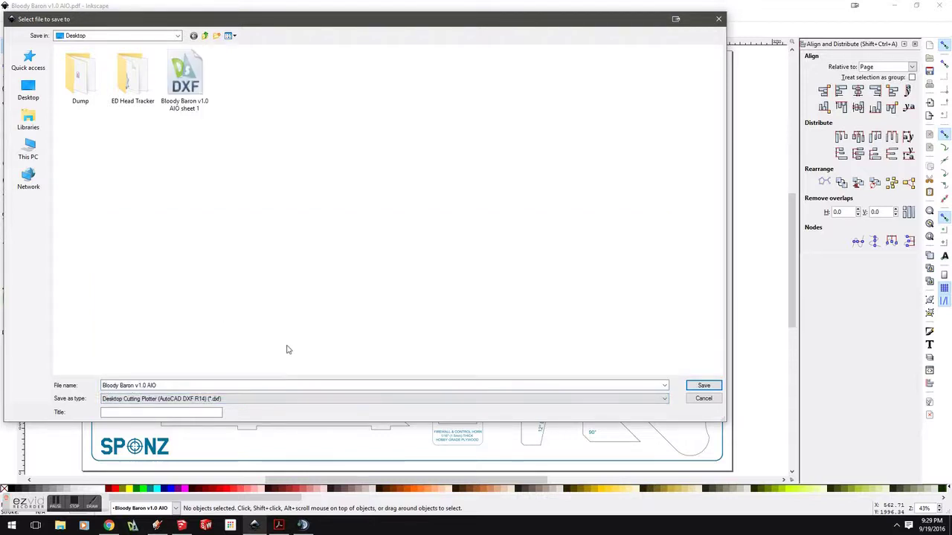
{"action": "left_click", "coordinate": [182, 87]}
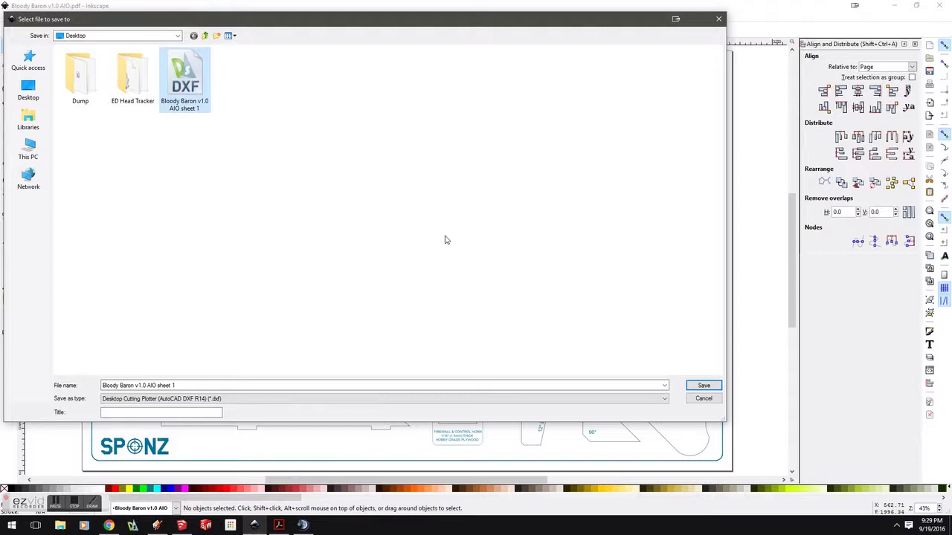
{"action": "left_click", "coordinate": [708, 401]}
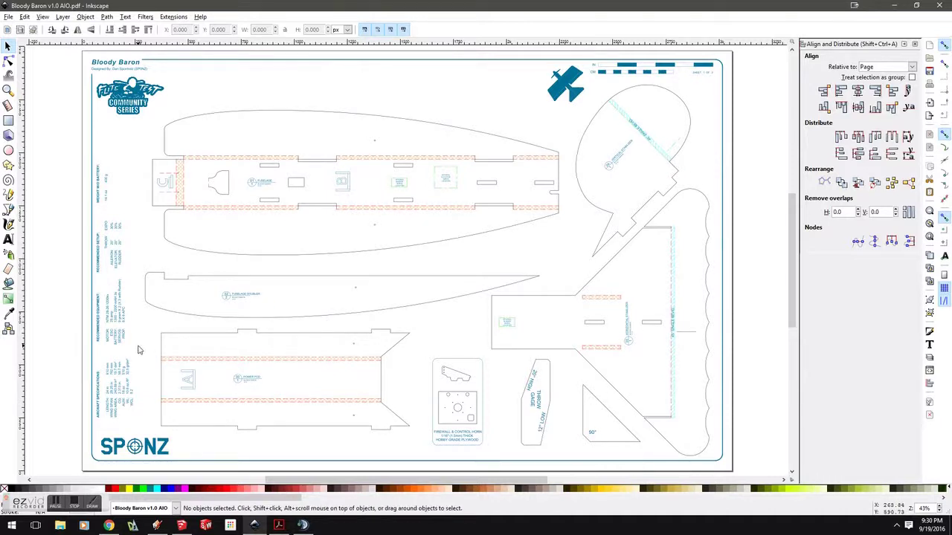
Step: Bring SketchUp forward and check its version, Google SketchUp 7.0.10247, in the About box
{"action": "mouse_move", "coordinate": [156, 525]}
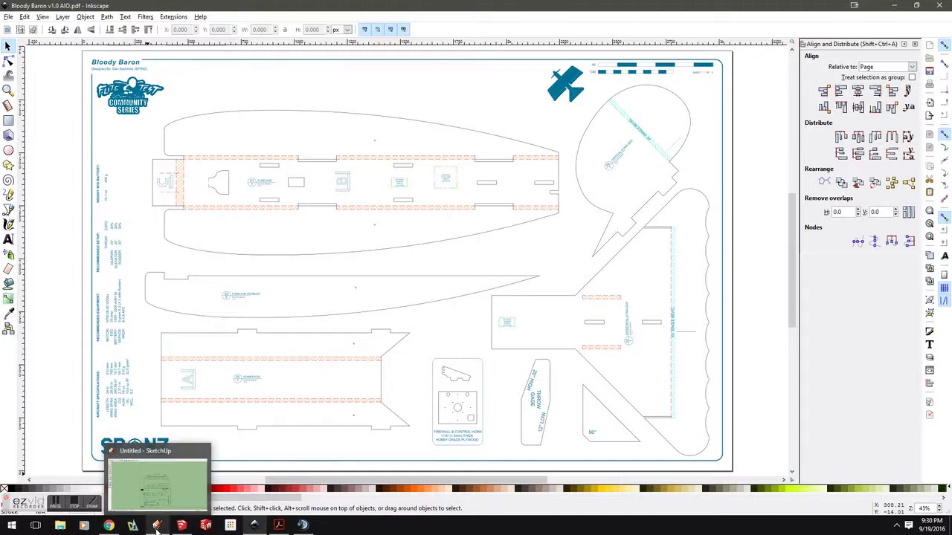
{"action": "left_click", "coordinate": [157, 530]}
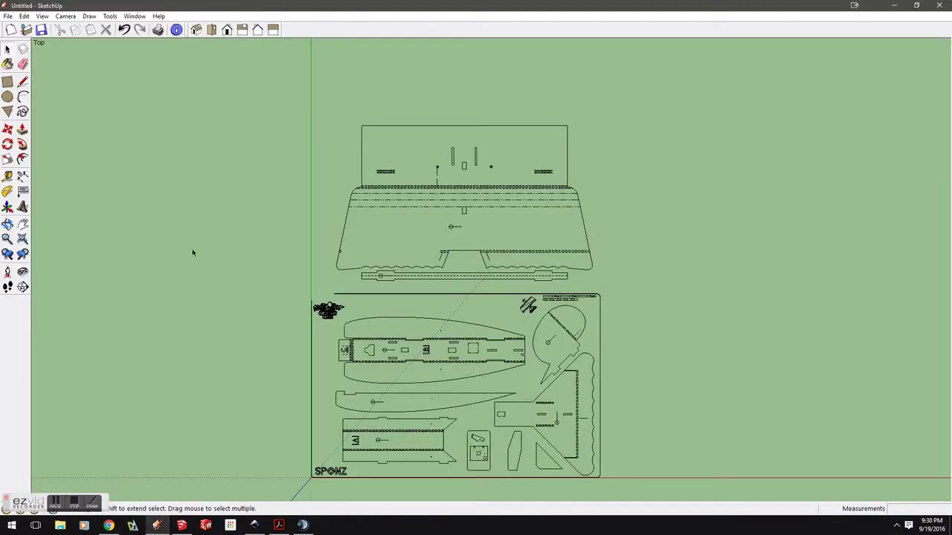
{"action": "left_click", "coordinate": [159, 17]}
{"action": "left_click", "coordinate": [209, 95]}
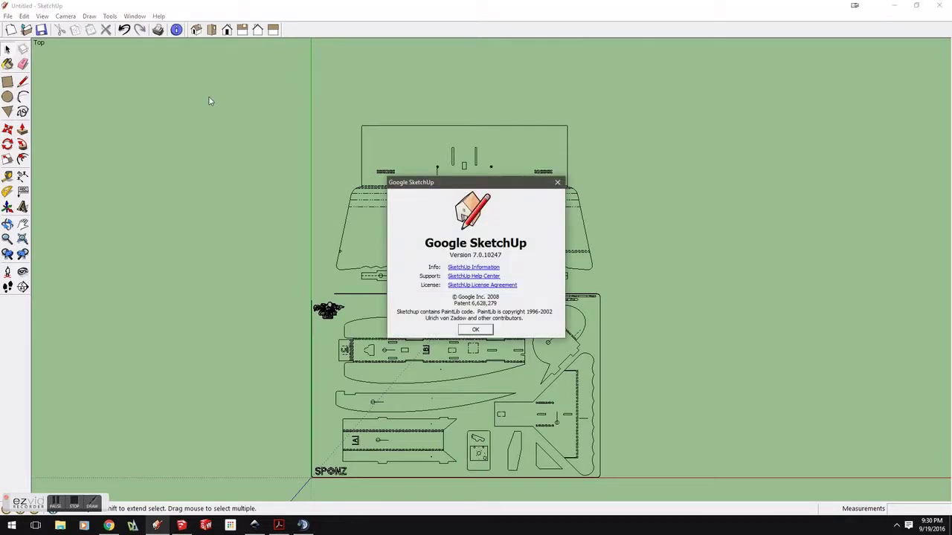
{"action": "left_click_drag", "start_coordinate": [455, 182], "coordinate": [156, 97]}
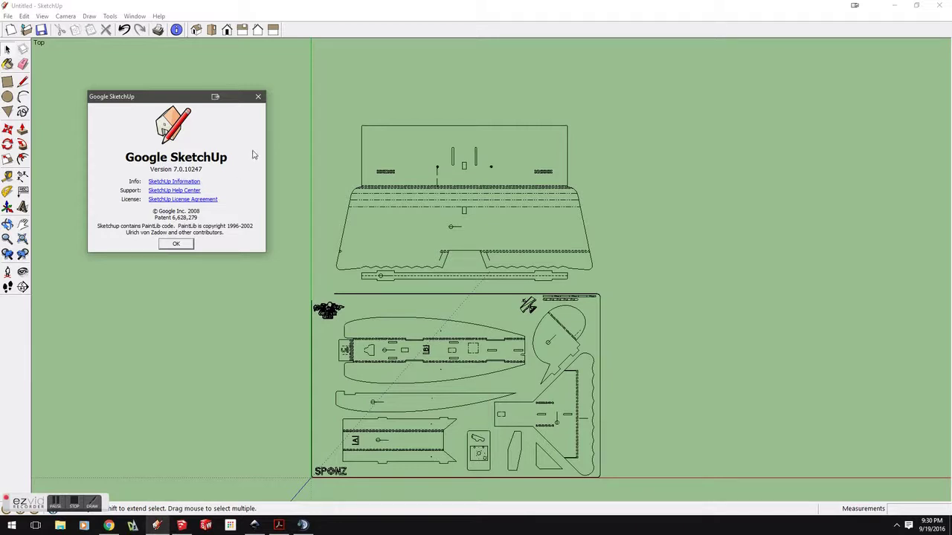
{"action": "left_click", "coordinate": [258, 96]}
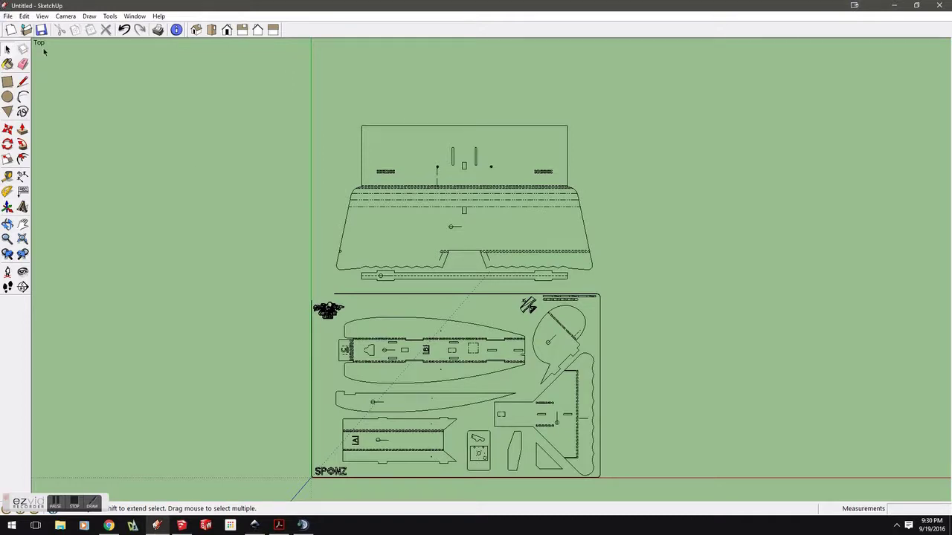
{"action": "left_click", "coordinate": [7, 16]}
{"action": "left_click", "coordinate": [58, 143]}
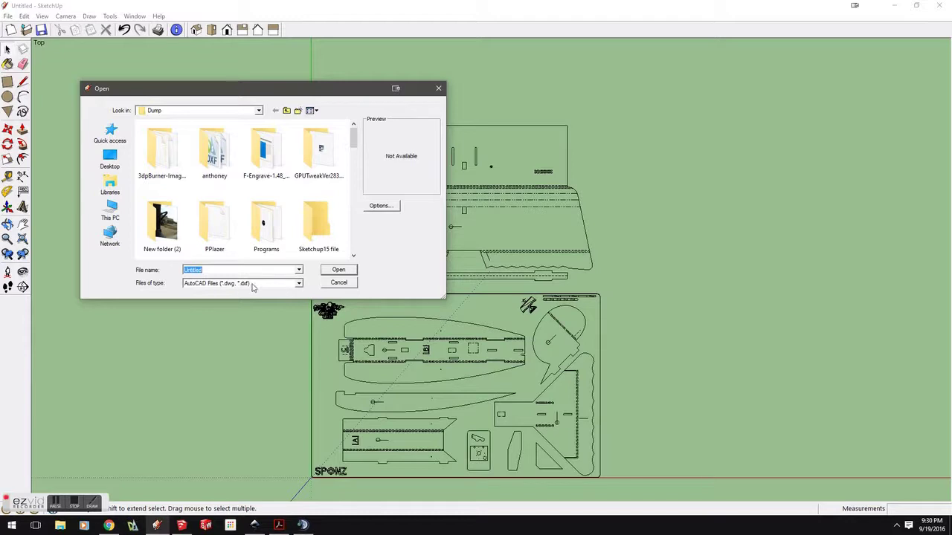
{"action": "left_click_drag", "start_coordinate": [355, 148], "coordinate": [355, 188]}
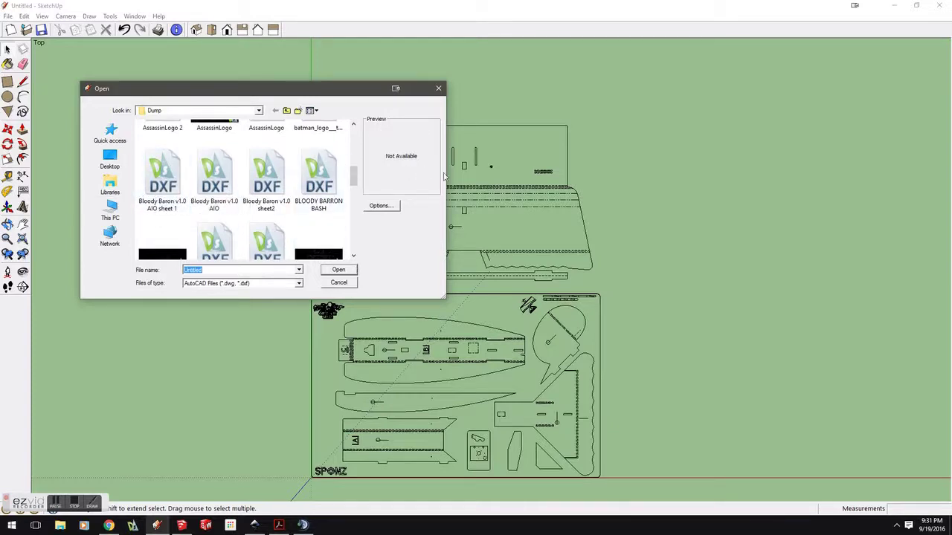
{"action": "left_click", "coordinate": [437, 88]}
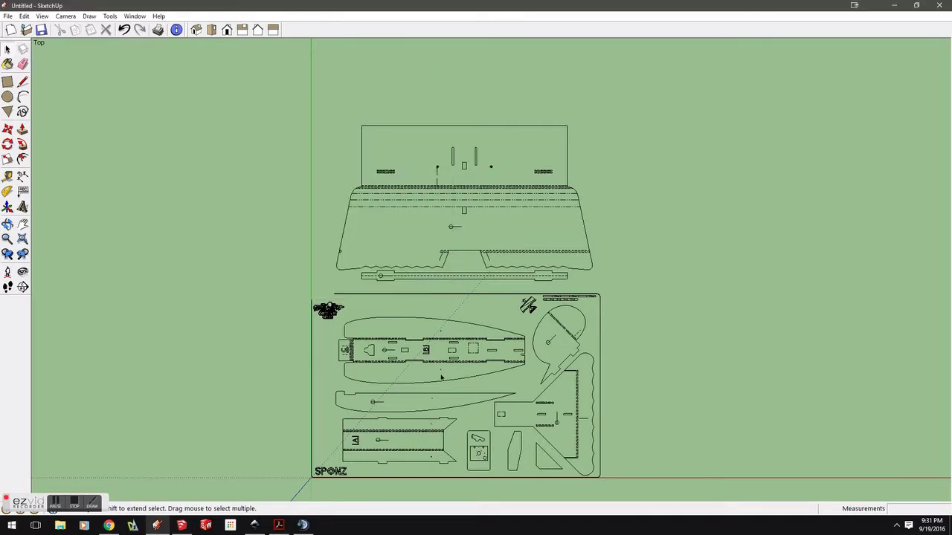
{"action": "left_click", "coordinate": [470, 329]}
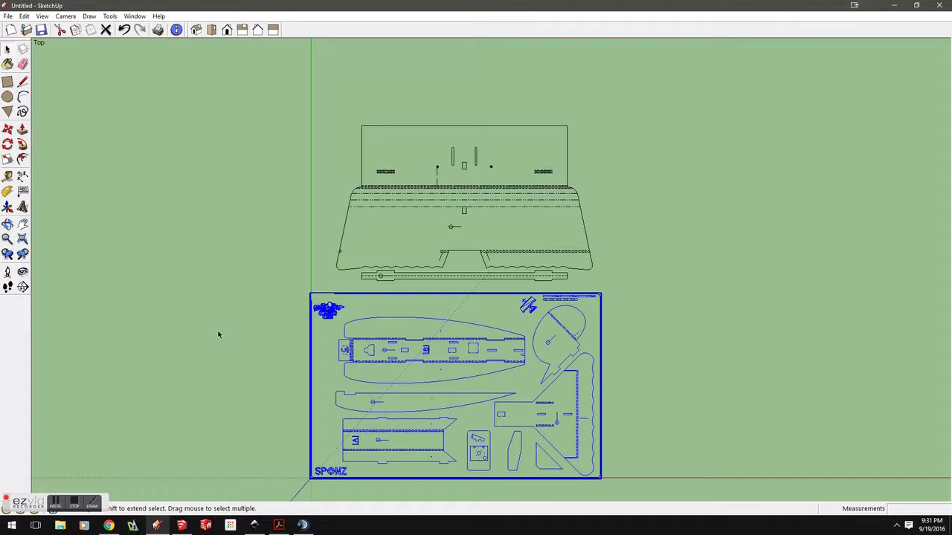
{"action": "left_click", "coordinate": [240, 302]}
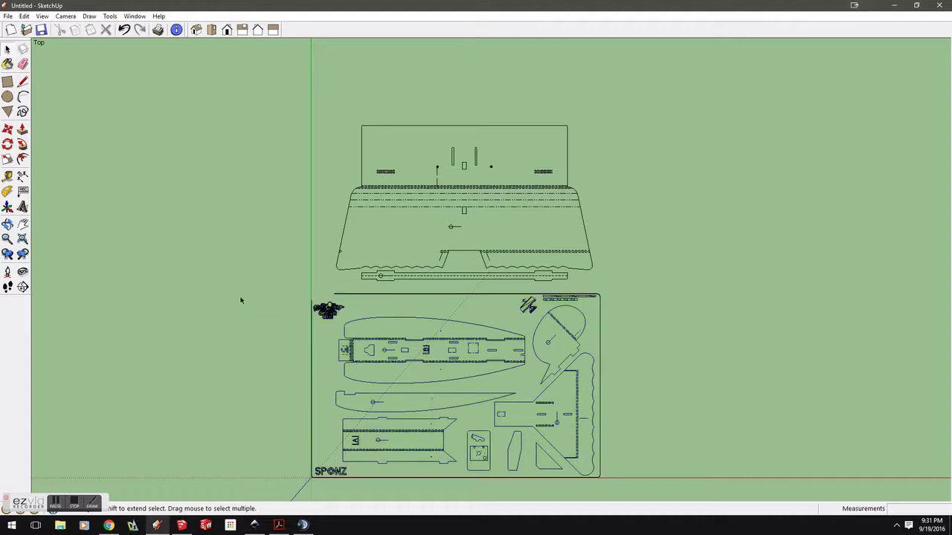
{"action": "right_click", "coordinate": [410, 297]}
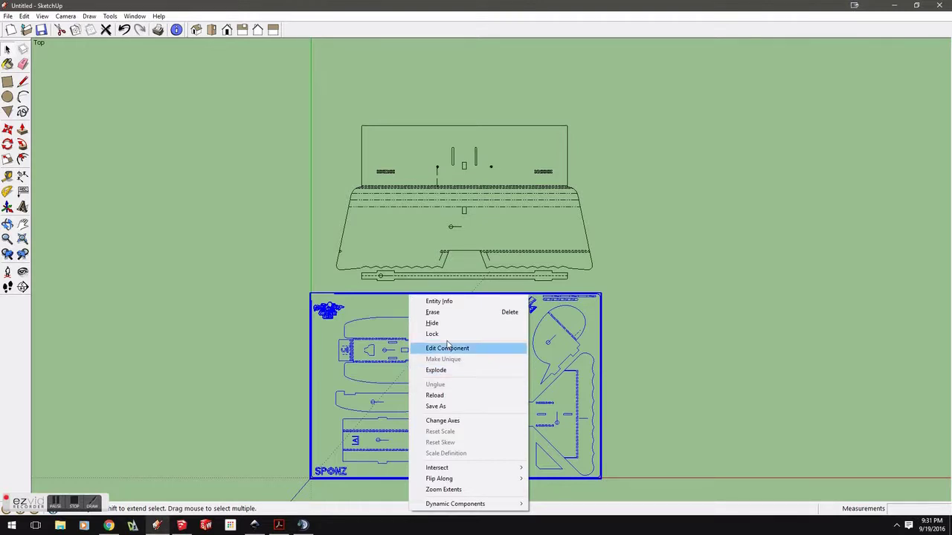
{"action": "left_click", "coordinate": [186, 271]}
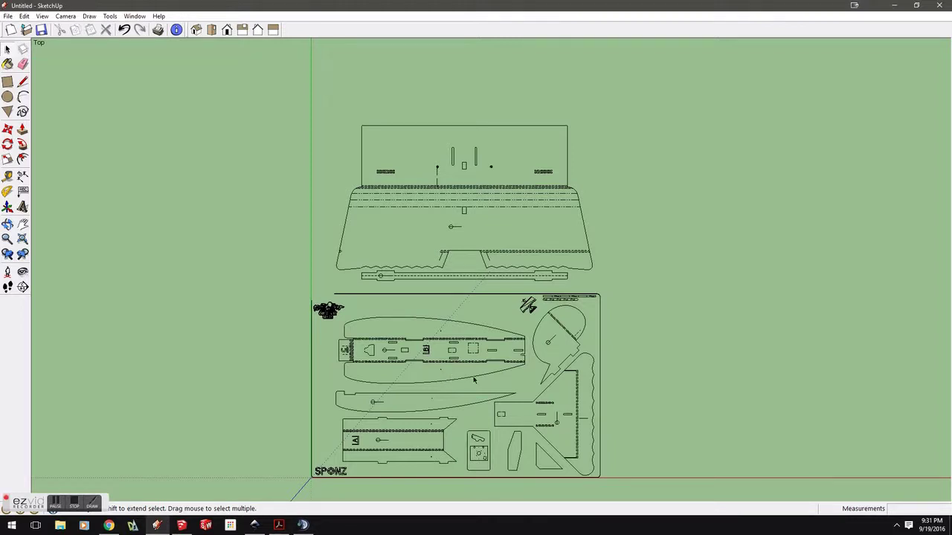
{"action": "scroll", "coordinate": [391, 347], "scroll_direction": "up", "scroll_amount": 6}
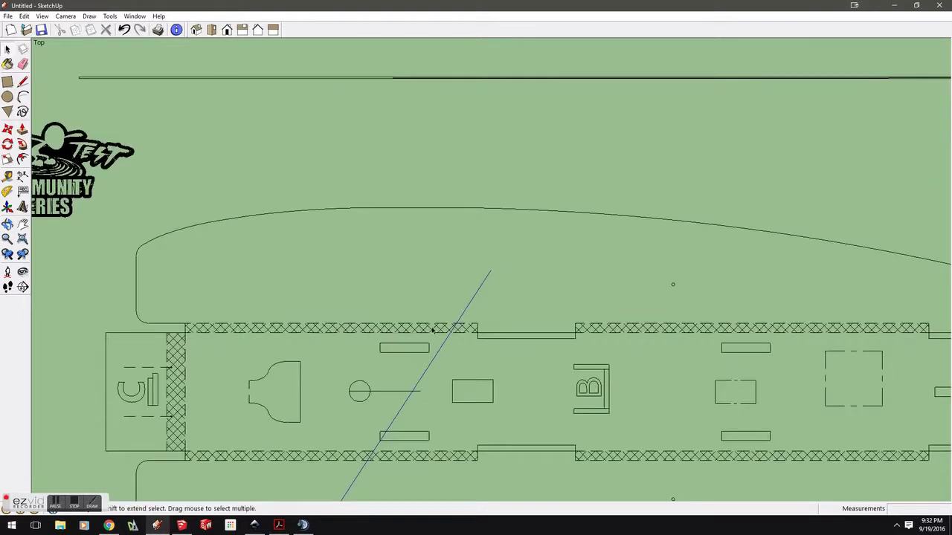
{"action": "scroll", "coordinate": [430, 332], "scroll_direction": "down", "scroll_amount": 8}
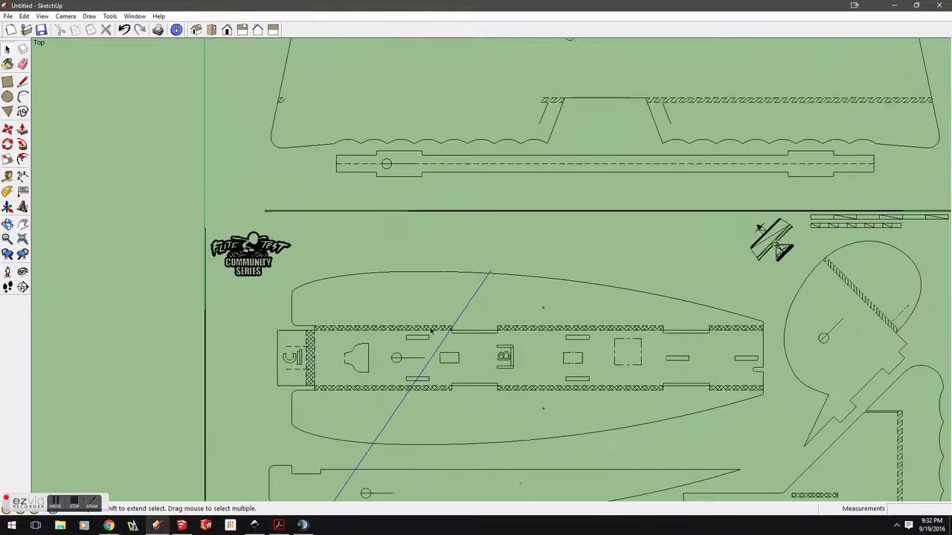
{"action": "scroll", "coordinate": [429, 333], "scroll_direction": "down", "scroll_amount": 1}
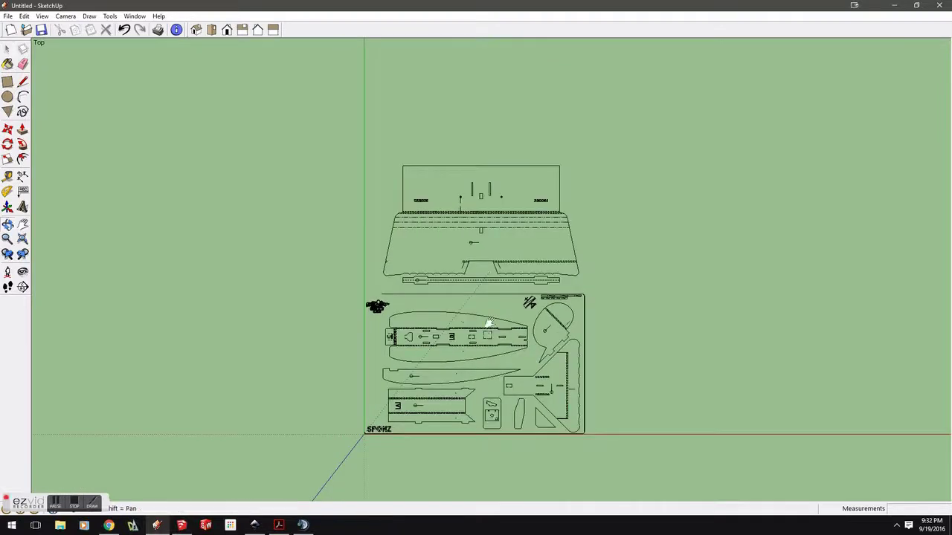
{"action": "middle_click_drag", "start_coordinate": [491, 339], "coordinate": [503, 364], "text": "shift"}
{"action": "scroll", "coordinate": [459, 278], "scroll_direction": "up", "scroll_amount": 4}
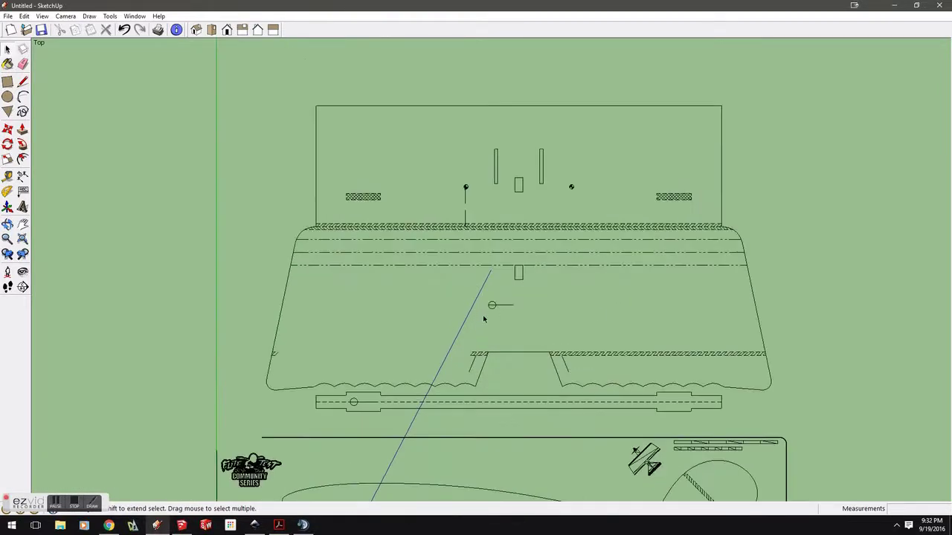
{"action": "scroll", "coordinate": [490, 304], "scroll_direction": "down", "scroll_amount": 1}
{"action": "middle_click_drag", "start_coordinate": [556, 439], "coordinate": [554, 243], "text": "shift"}
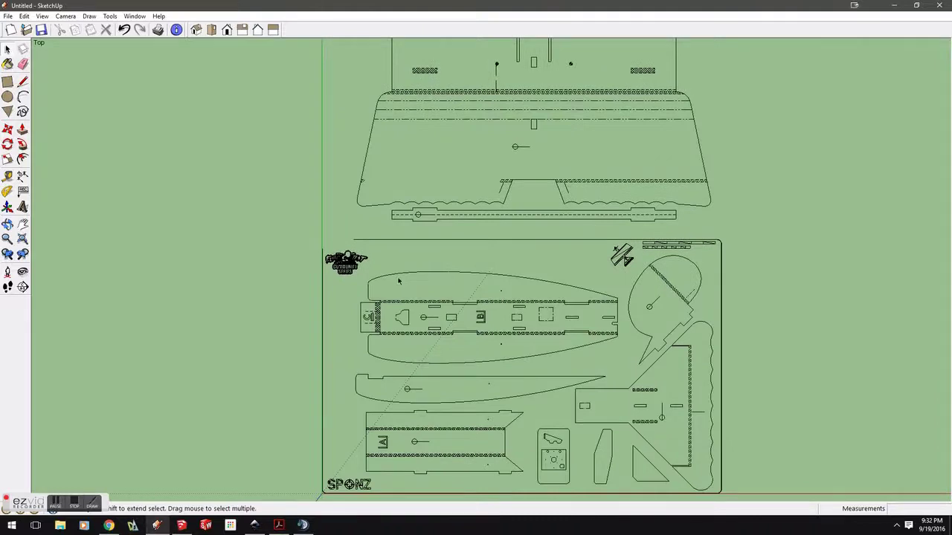
{"action": "middle_click_drag", "start_coordinate": [525, 294], "coordinate": [552, 398], "text": "shift"}
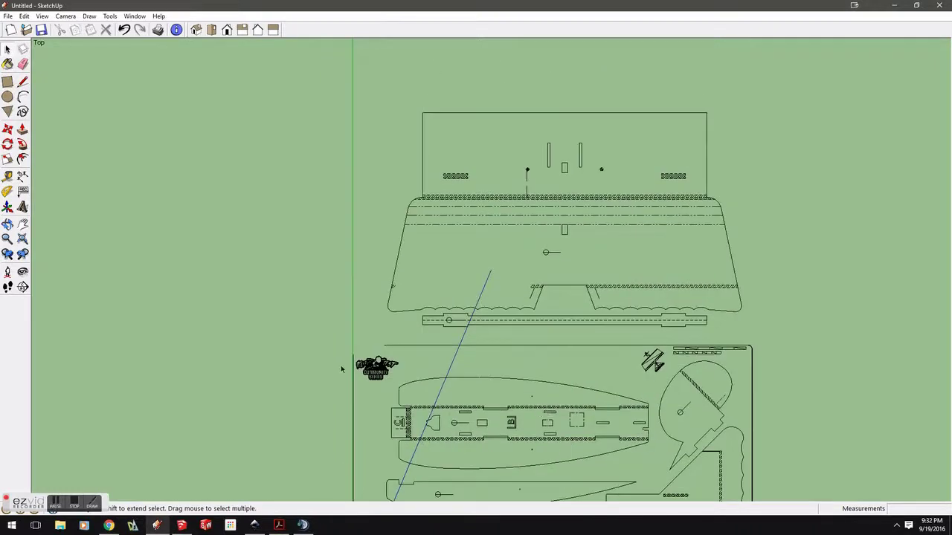
{"action": "scroll", "coordinate": [340, 365], "scroll_direction": "up", "scroll_amount": 5}
{"action": "scroll", "coordinate": [469, 369], "scroll_direction": "down", "scroll_amount": 3}
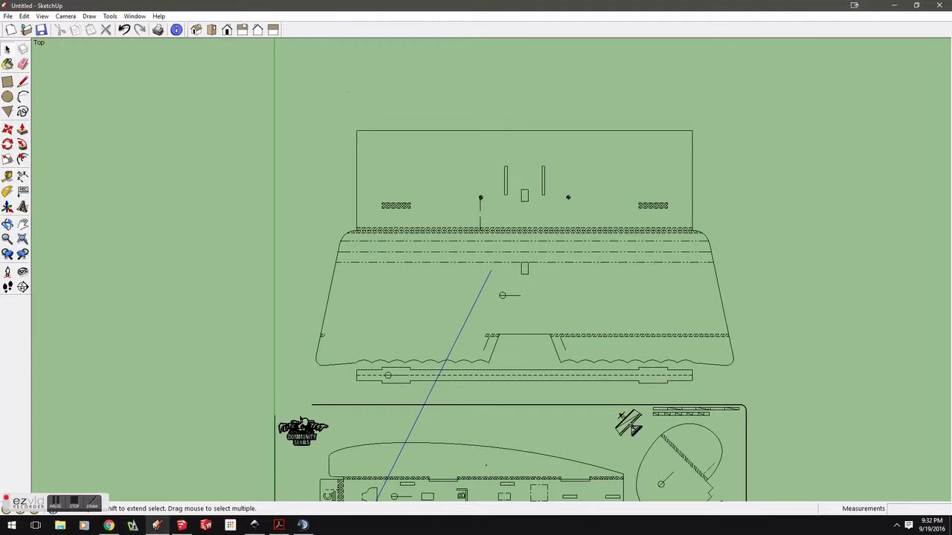
{"action": "scroll", "coordinate": [396, 341], "scroll_direction": "up", "scroll_amount": 4}
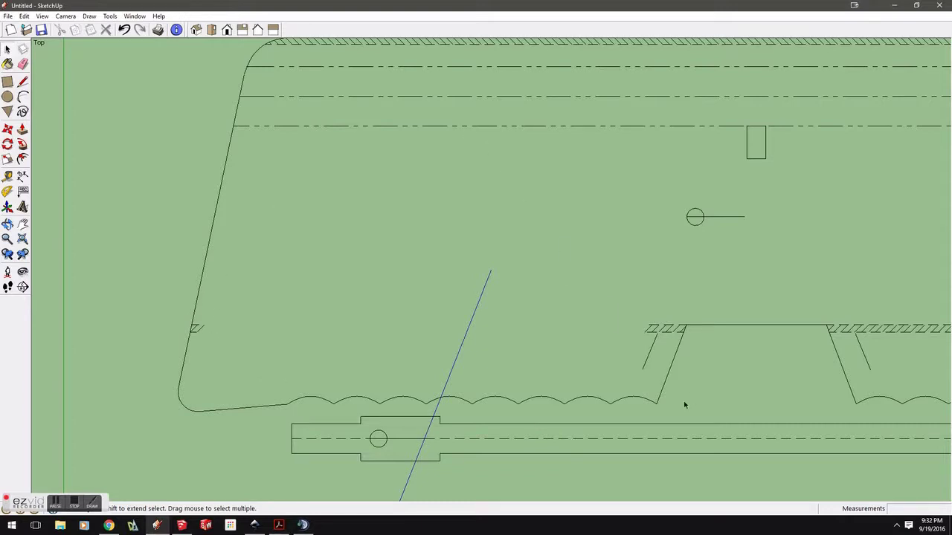
{"action": "mouse_move", "coordinate": [675, 325]}
{"action": "middle_mouse_down", "text": "shift"}
{"action": "mouse_move", "coordinate": [734, 319]}
{"action": "mouse_move", "coordinate": [595, 382]}
{"action": "middle_mouse_up", "text": "shift"}
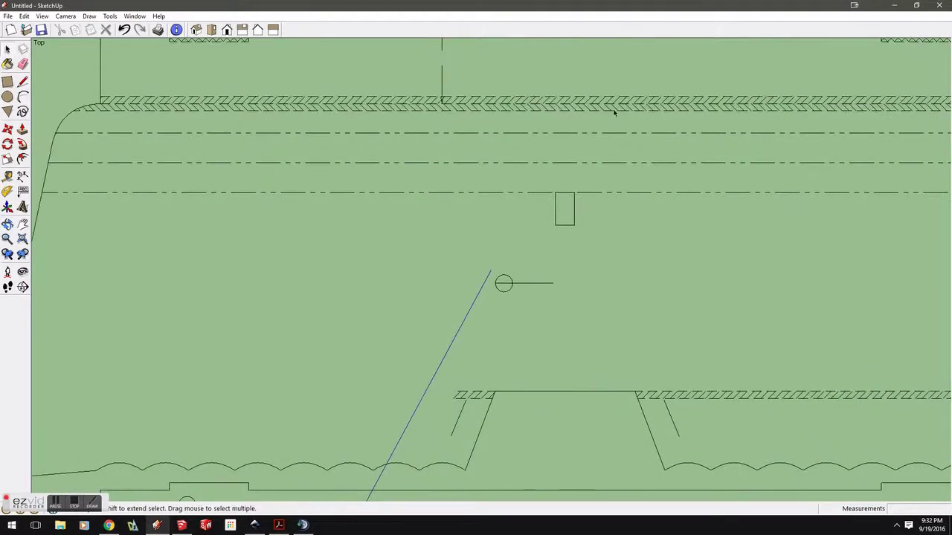
{"action": "scroll", "coordinate": [614, 113], "scroll_direction": "down", "scroll_amount": 2}
{"action": "scroll", "coordinate": [657, 185], "scroll_direction": "down", "scroll_amount": 1}
{"action": "middle_click_drag", "start_coordinate": [659, 199], "coordinate": [644, 288], "text": "shift"}
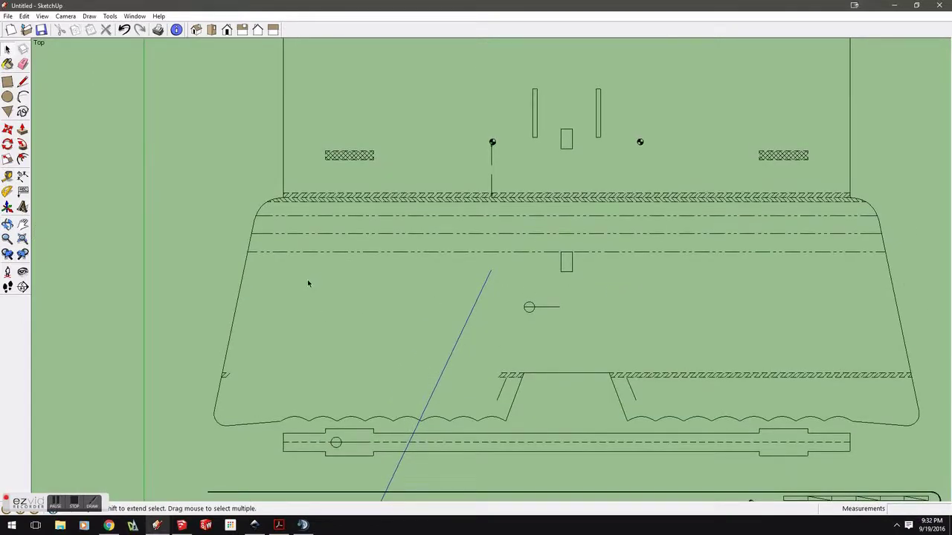
{"action": "middle_click_drag", "start_coordinate": [631, 331], "coordinate": [540, 339], "text": "shift"}
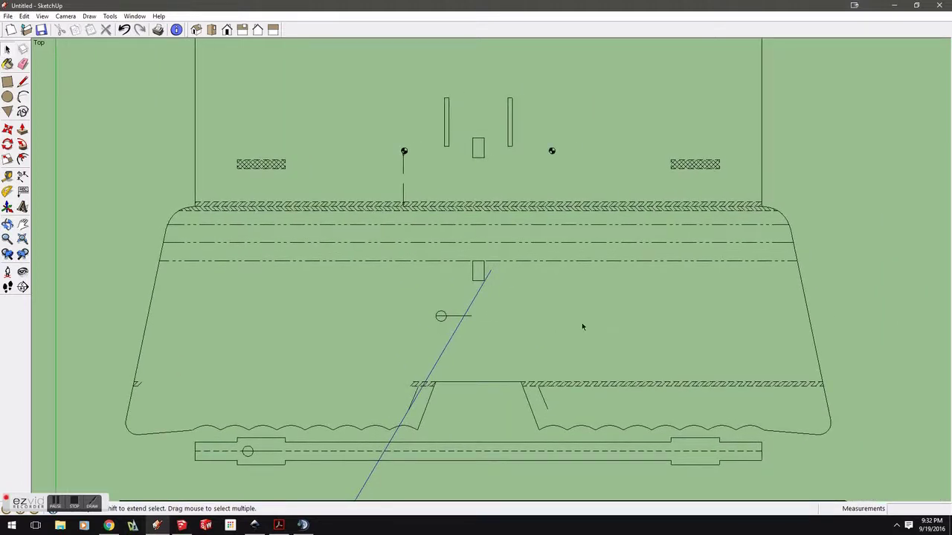
{"action": "left_click", "coordinate": [208, 225]}
Step: Window-select the three dash-dot fold lines across the wing panel, then zoom out
{"action": "left_click_drag", "start_coordinate": [130, 224], "coordinate": [844, 261]}
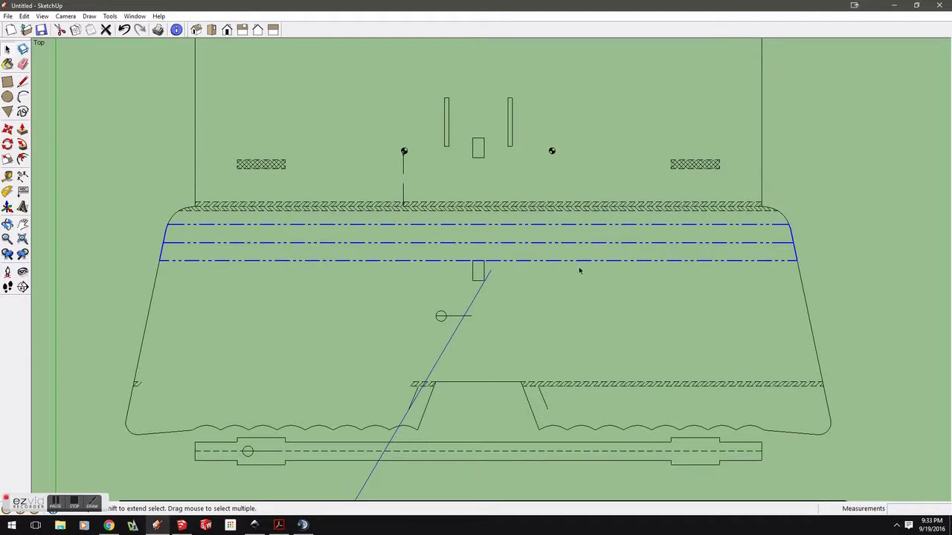
{"action": "scroll", "coordinate": [574, 263], "scroll_direction": "down", "scroll_amount": 1}
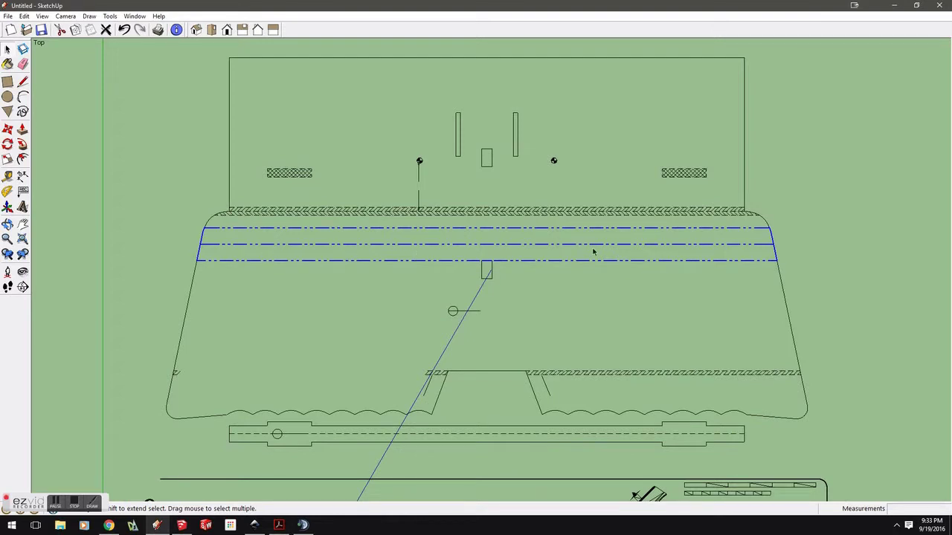
{"action": "scroll", "coordinate": [595, 252], "scroll_direction": "down", "scroll_amount": 2}
{"action": "scroll", "coordinate": [595, 254], "scroll_direction": "down", "scroll_amount": 1}
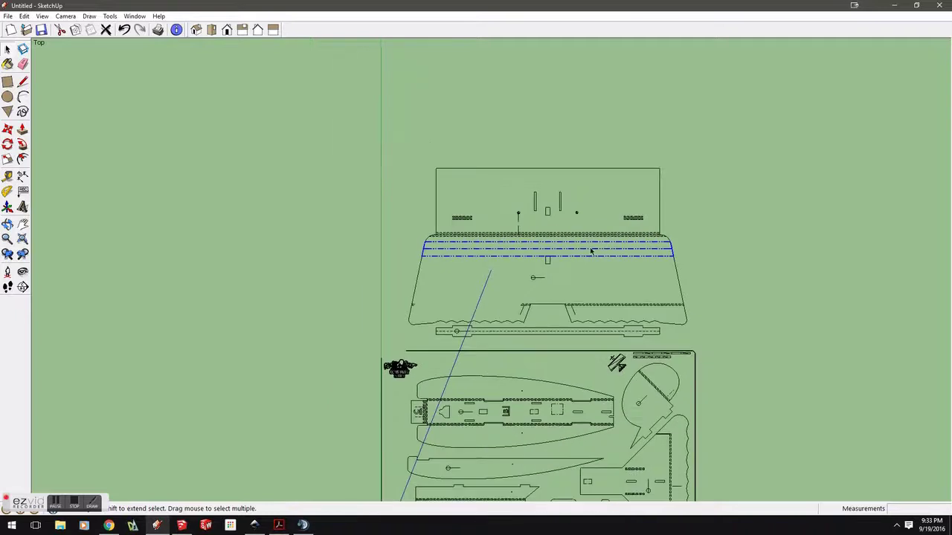
{"action": "middle_click_drag", "start_coordinate": [604, 429], "coordinate": [603, 282], "text": "shift"}
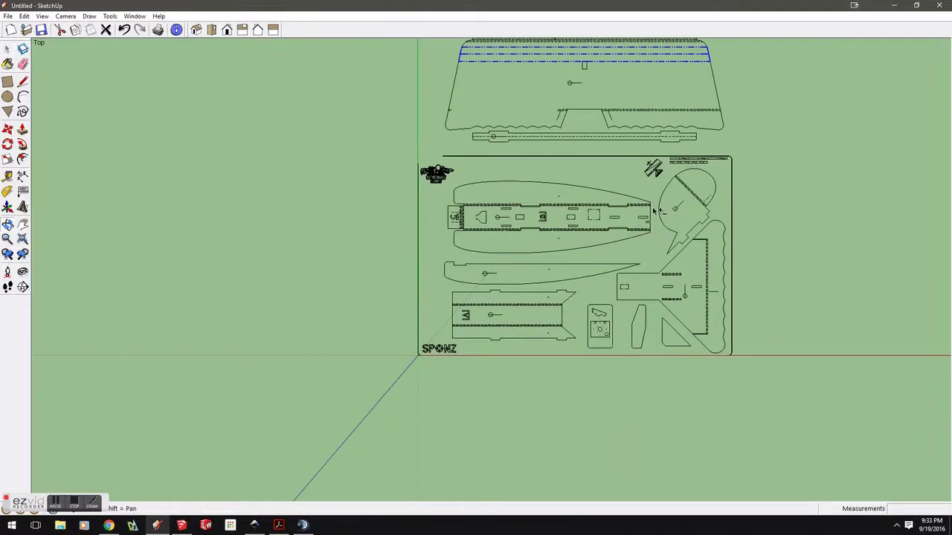
{"action": "scroll", "coordinate": [603, 283], "scroll_direction": "up", "scroll_amount": 3}
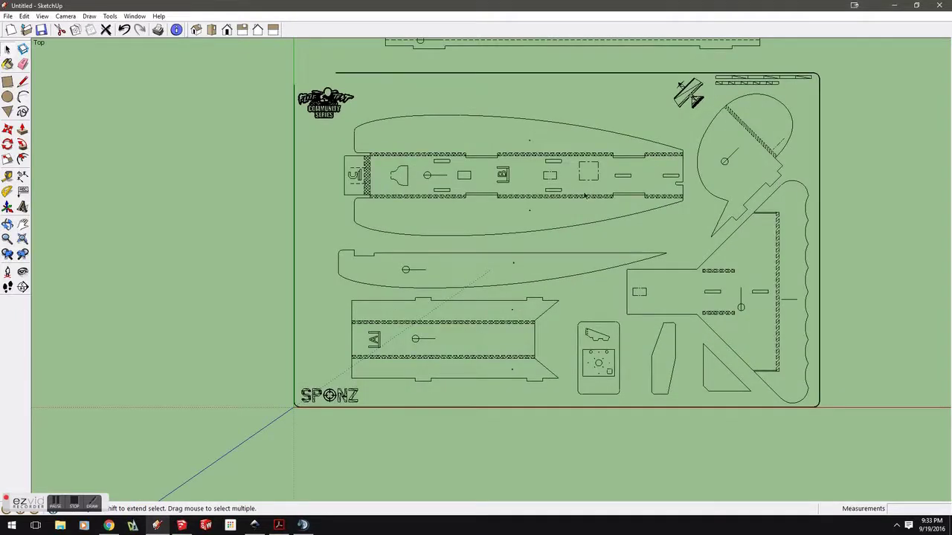
{"action": "scroll", "coordinate": [617, 223], "scroll_direction": "down", "scroll_amount": 1}
{"action": "scroll", "coordinate": [522, 225], "scroll_direction": "up", "scroll_amount": 1}
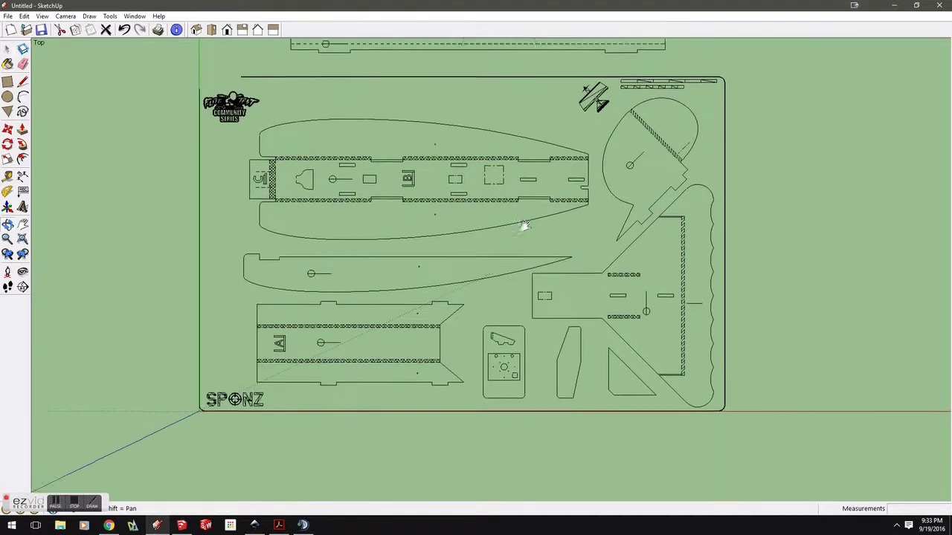
{"action": "middle_click_drag", "start_coordinate": [523, 225], "coordinate": [547, 245], "text": "shift"}
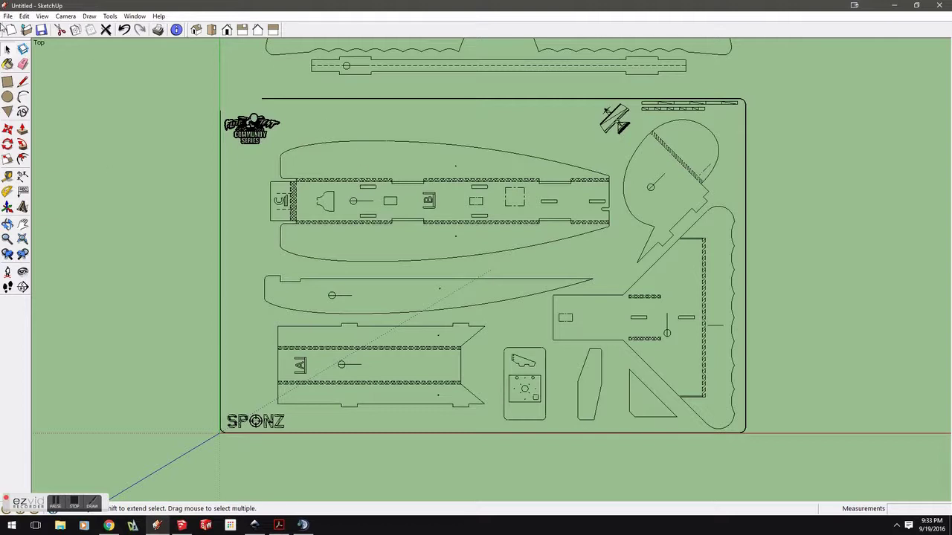
{"action": "left_click", "coordinate": [7, 16]}
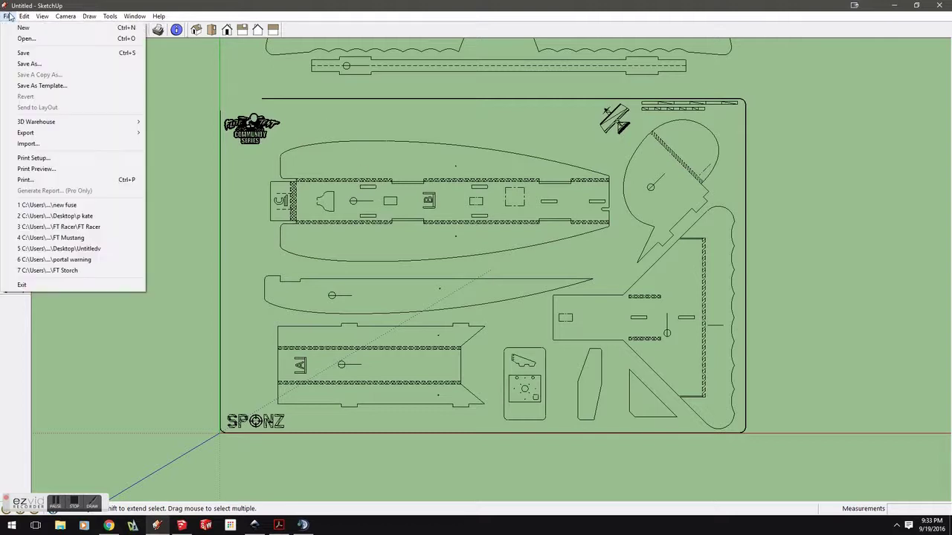
{"action": "left_click", "coordinate": [53, 65]}
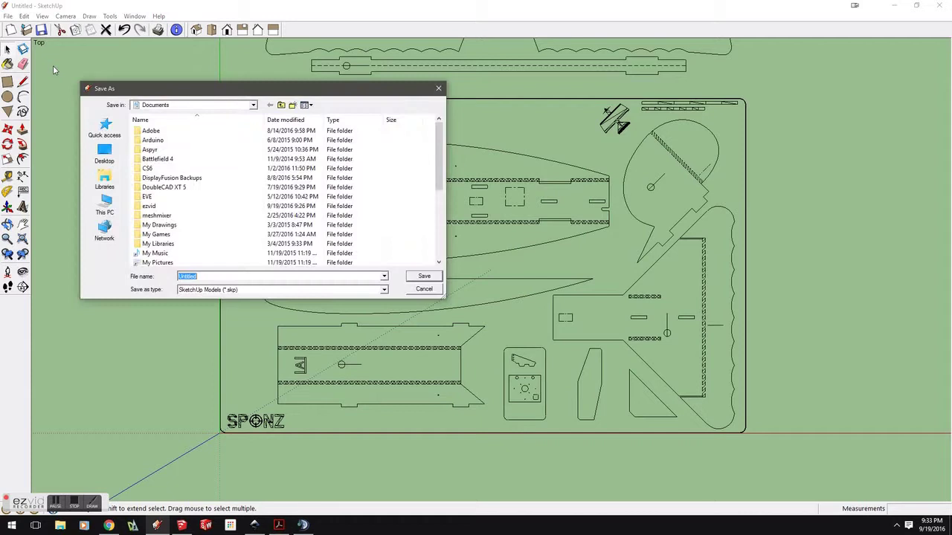
{"action": "left_click_drag", "start_coordinate": [440, 158], "coordinate": [461, 147]}
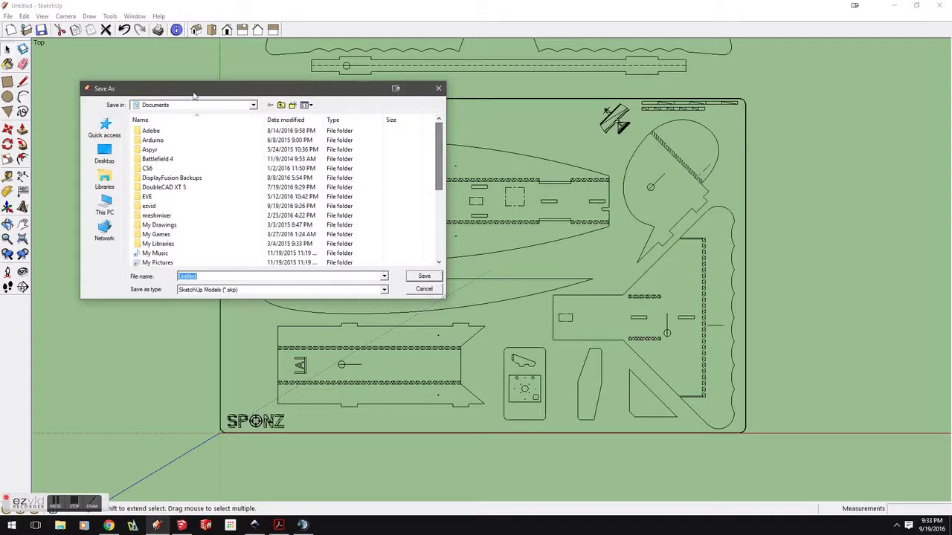
{"action": "left_click", "coordinate": [105, 154]}
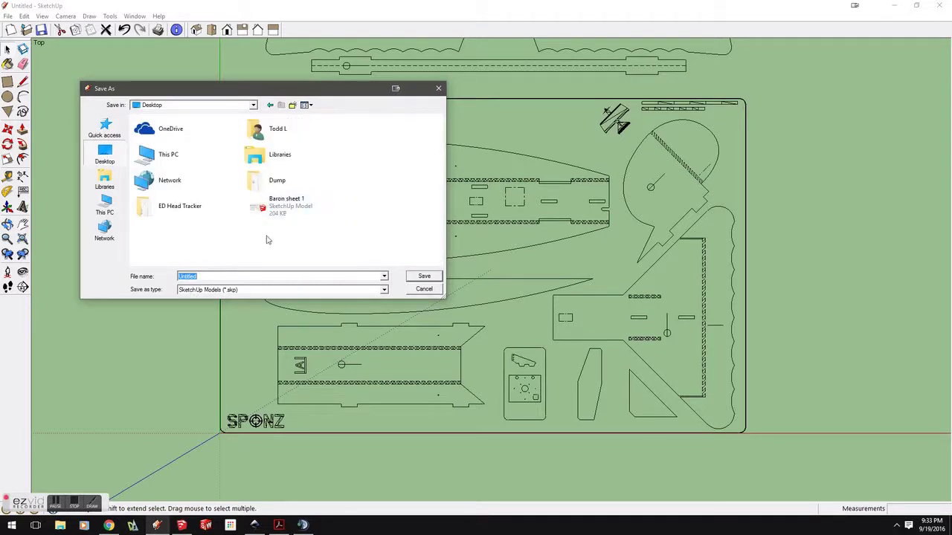
{"action": "left_click", "coordinate": [278, 209]}
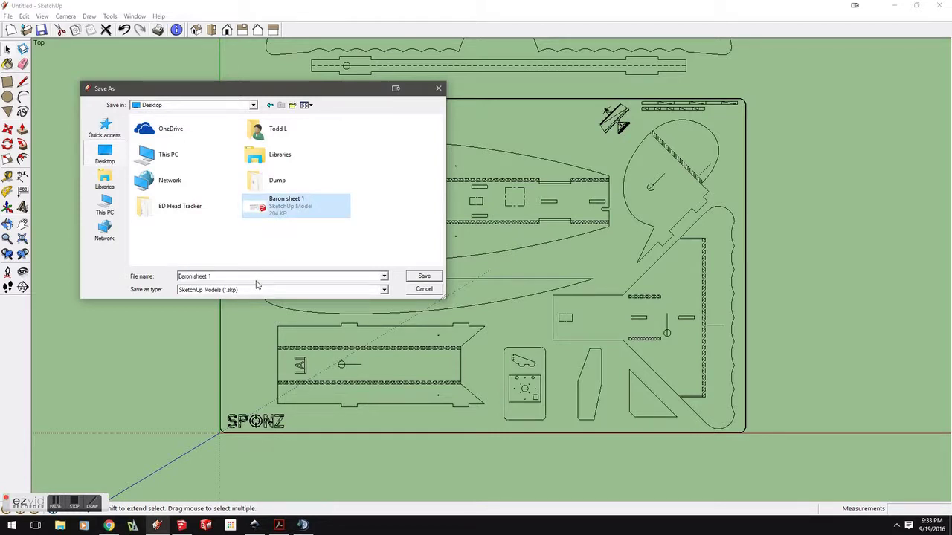
{"action": "left_click", "coordinate": [425, 290]}
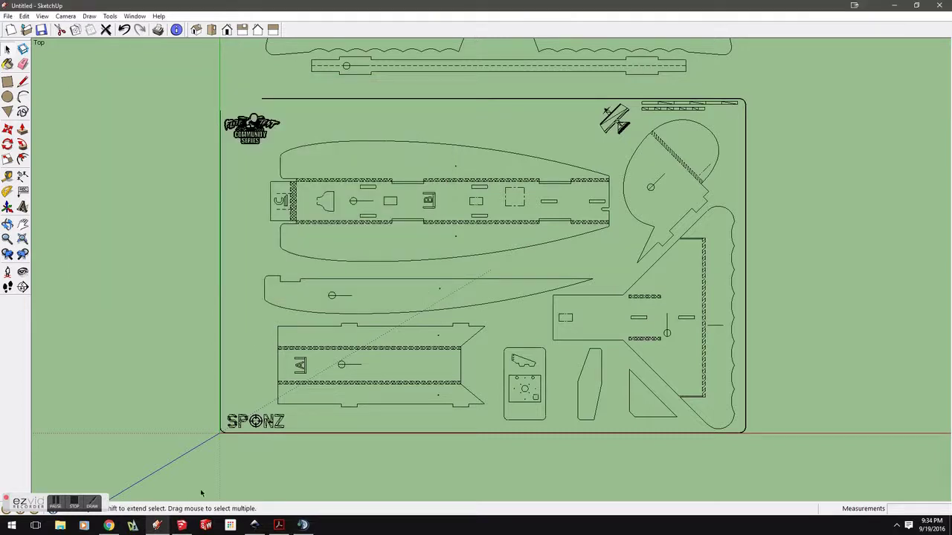
Step: Switch to BLOODY BARRON SHEET 1 and select the left part, showing it is one group
{"action": "left_click", "coordinate": [182, 525]}
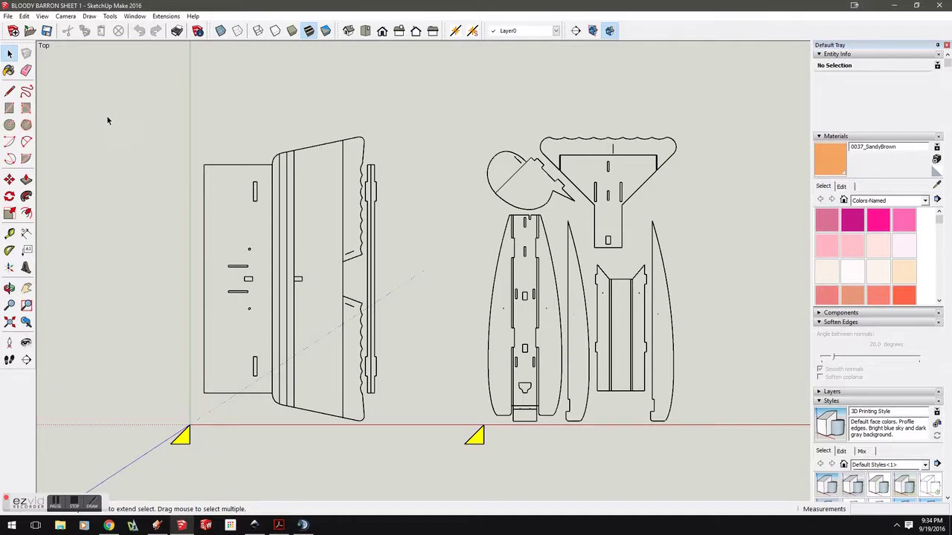
{"action": "left_click_drag", "start_coordinate": [106, 120], "coordinate": [414, 434]}
{"action": "left_click", "coordinate": [362, 246]}
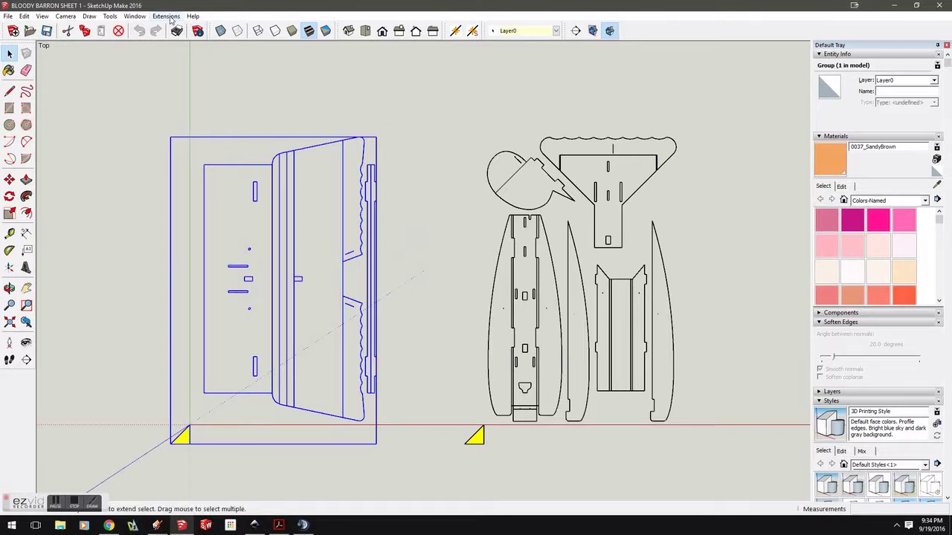
Step: Check SketchUp's Window menu for extensions, then switch to the SketchUcam download page in Chrome
{"action": "left_click", "coordinate": [135, 16]}
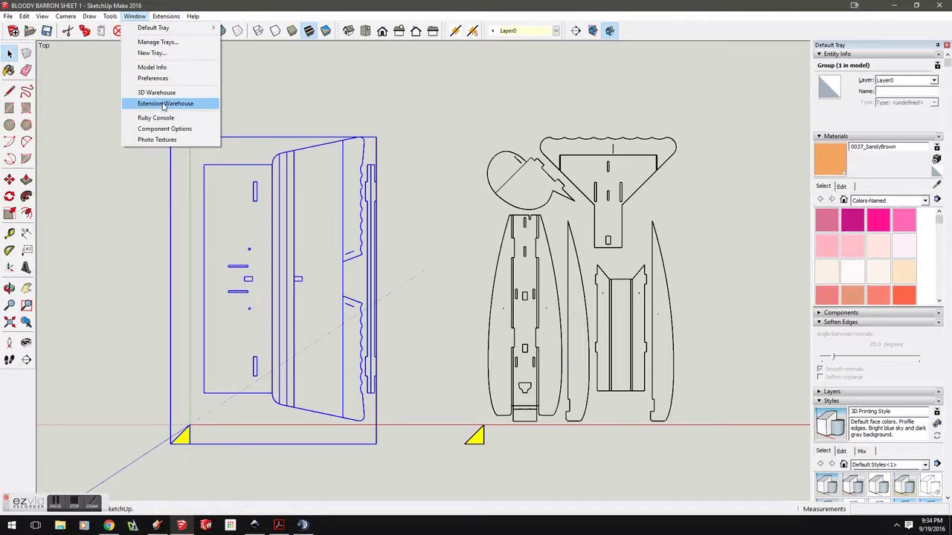
{"action": "left_click", "coordinate": [253, 4]}
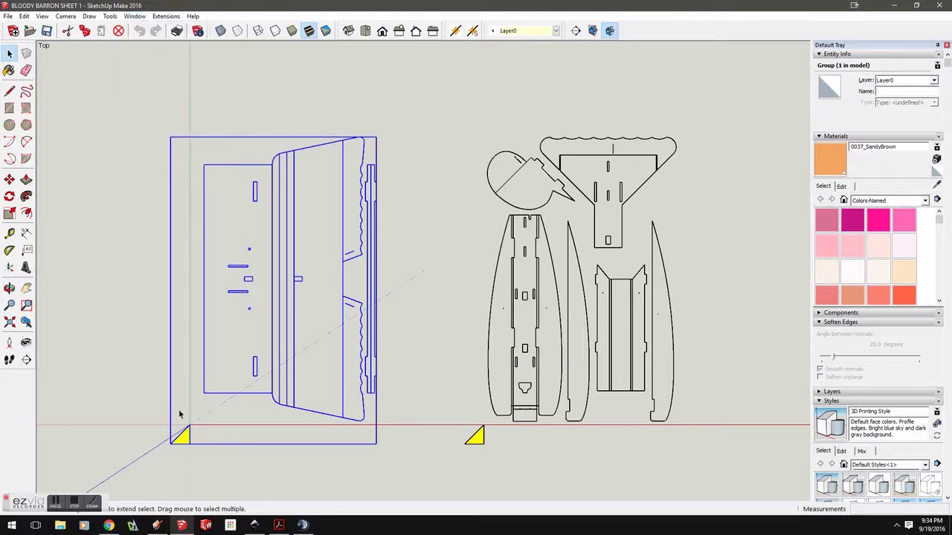
{"action": "left_click", "coordinate": [108, 524]}
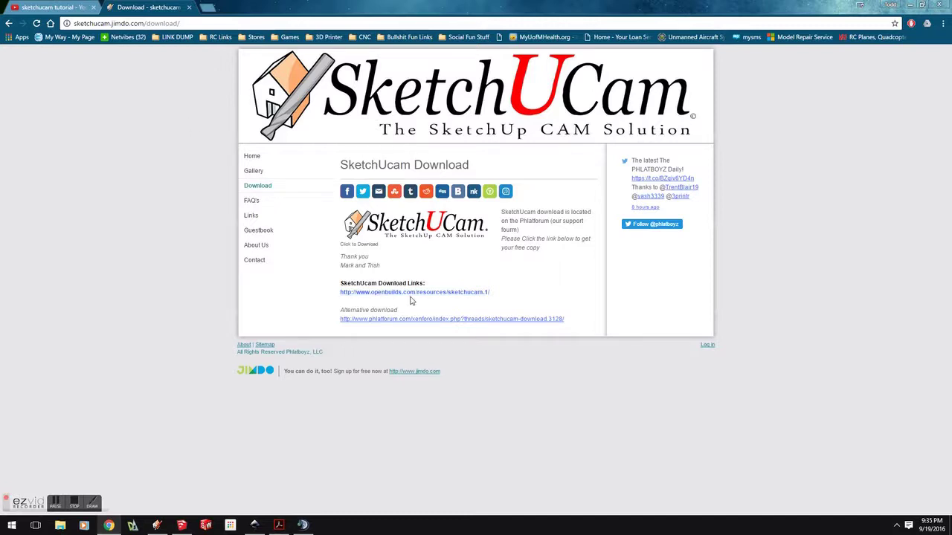
Step: Follow the openbuilds SketchUcam download link, then select text in the 'sketchucam tutorial' YouTube search
{"action": "left_click", "coordinate": [454, 296]}
{"action": "left_click", "coordinate": [180, 525]}
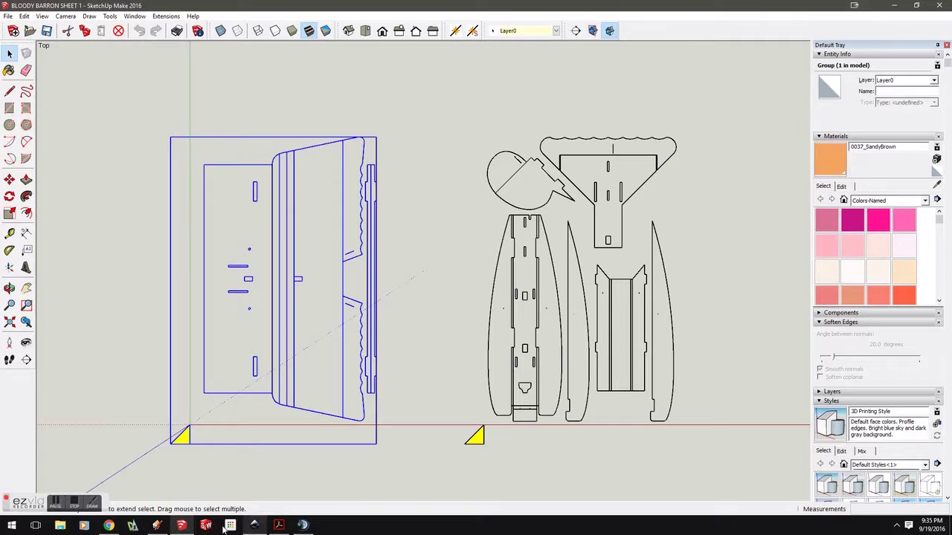
{"action": "left_click", "coordinate": [110, 525]}
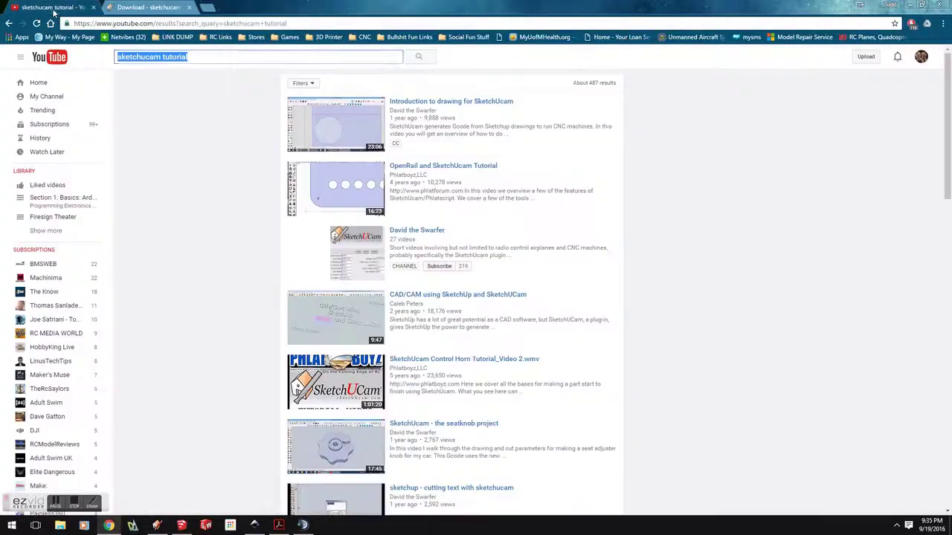
{"action": "left_click", "coordinate": [51, 9]}
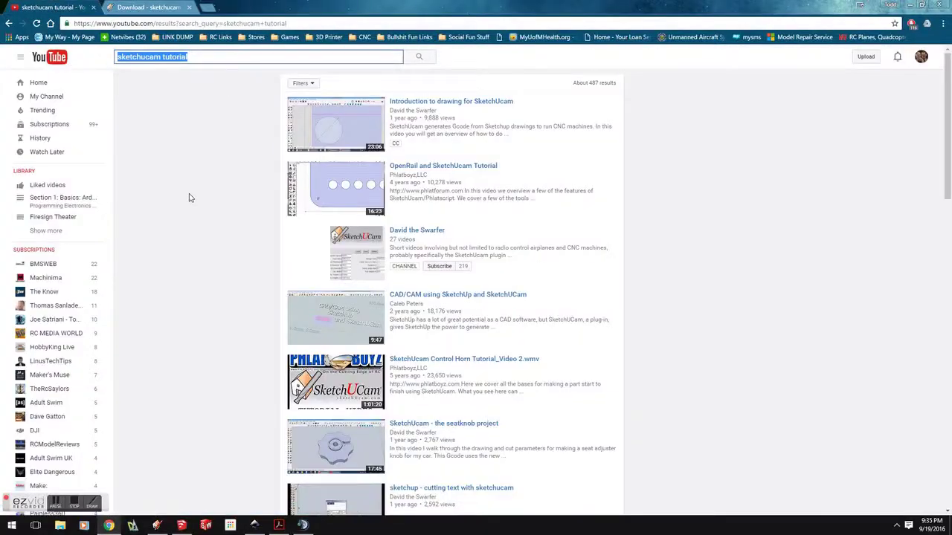
{"action": "left_click_drag", "start_coordinate": [195, 57], "coordinate": [116, 57]}
Step: Return to BLOODY BARRON SHEET 1, reselect the left part group, then clear the selection
{"action": "left_click", "coordinate": [181, 525]}
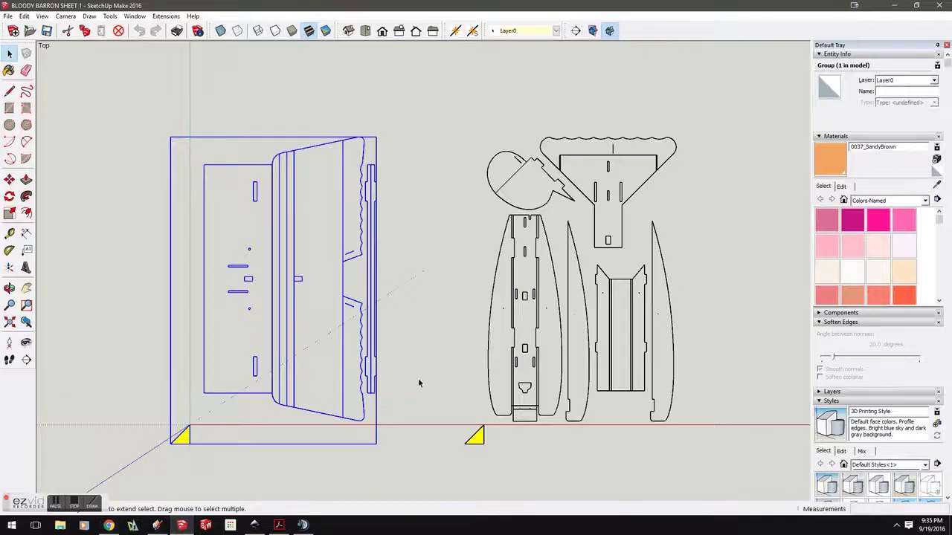
{"action": "left_click", "coordinate": [415, 195]}
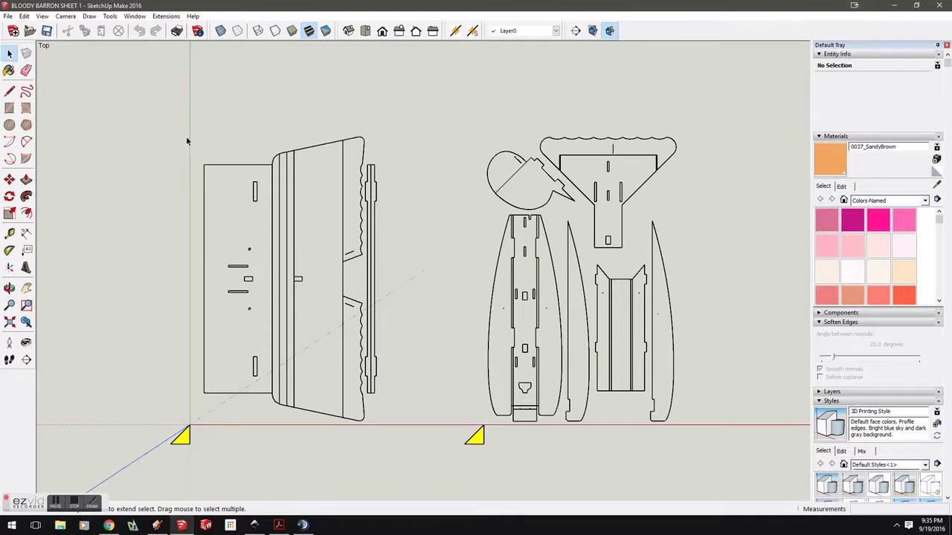
{"action": "left_click", "coordinate": [332, 147]}
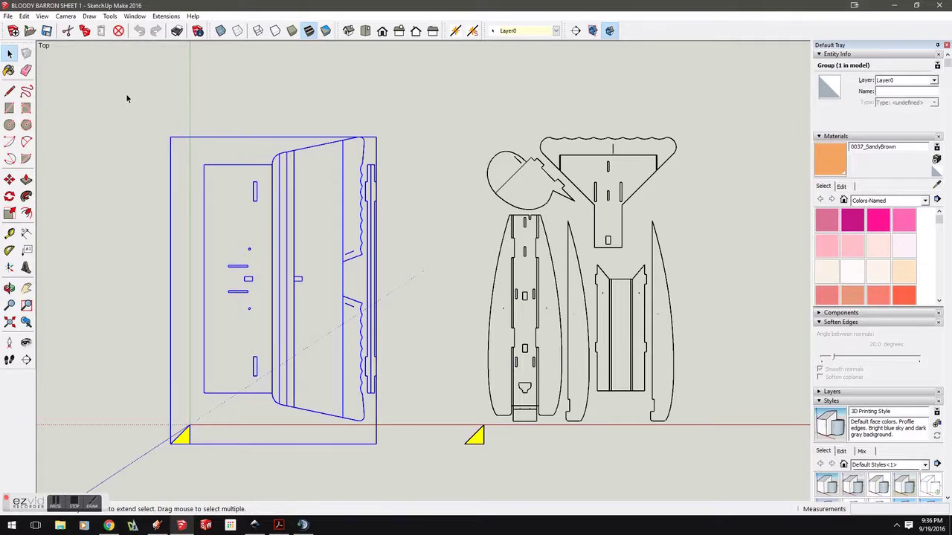
{"action": "left_click", "coordinate": [322, 75]}
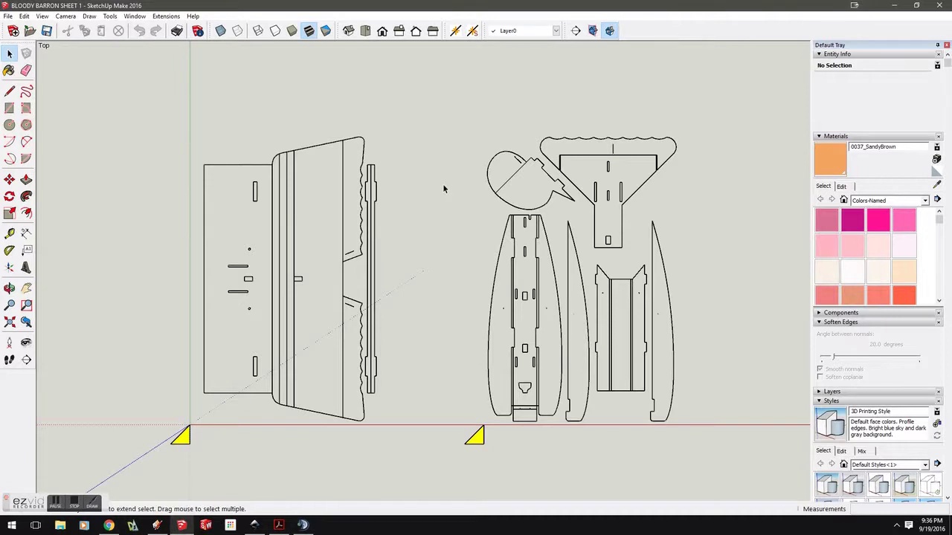
{"action": "left_click", "coordinate": [7, 16]}
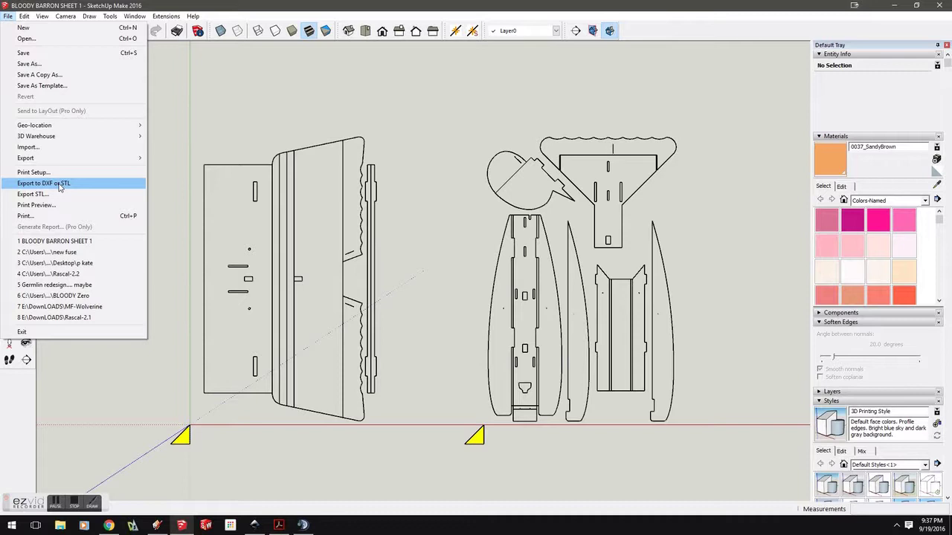
{"action": "left_click", "coordinate": [135, 16]}
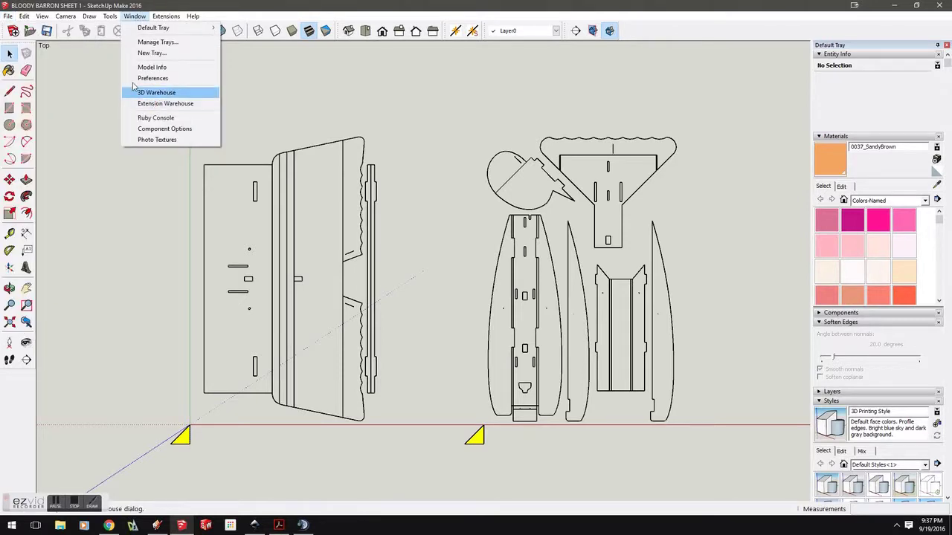
{"action": "mouse_move", "coordinate": [7, 16]}
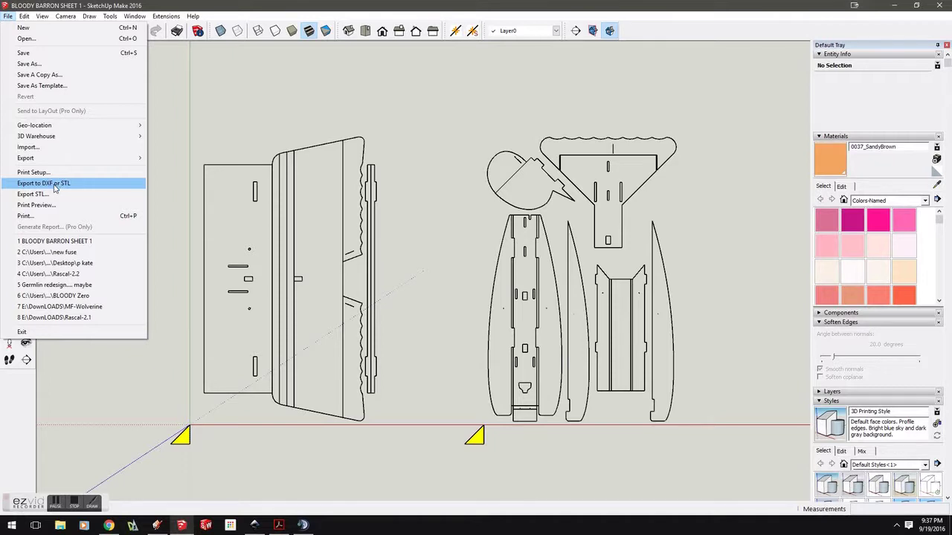
{"action": "left_click", "coordinate": [279, 114]}
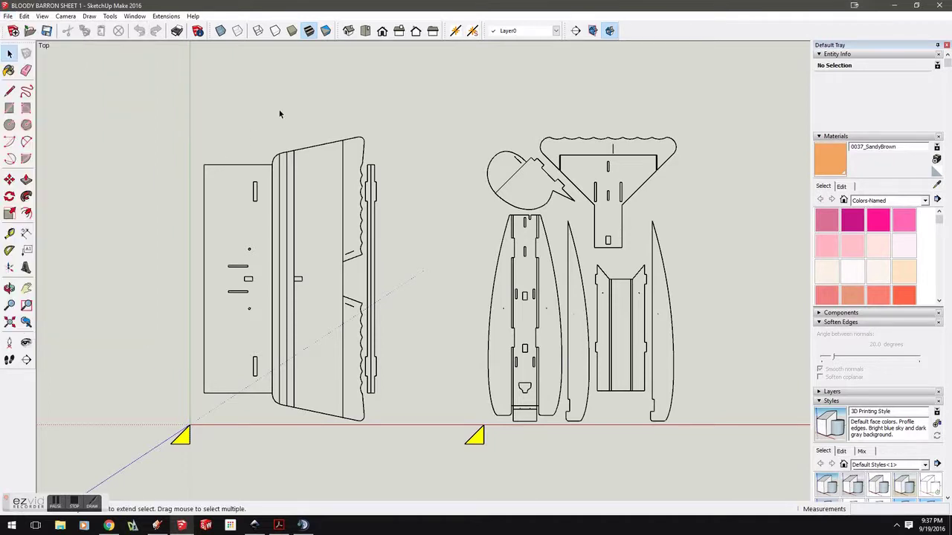